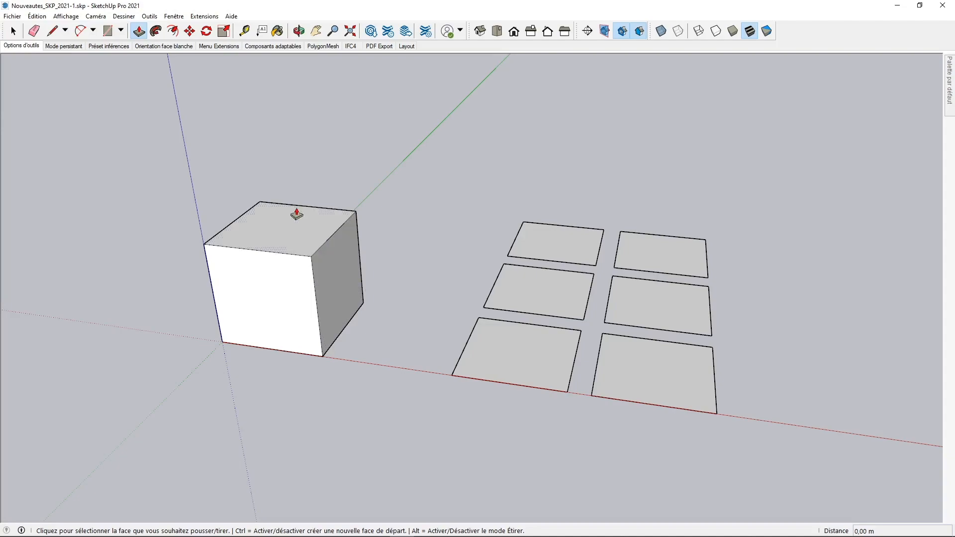
- Pull the cube's top face upward with Push/Pull in new-face mode to stack a second volume on it
key("ctrl")
left_click(284, 244)
left_click(271, 143)
key("space")
- Scale the upper block's top face uniformly about its centre to about 0.72
middle_click_drag(281, 145, 338, 253, "shift")
left_click(328, 226)
key("s")
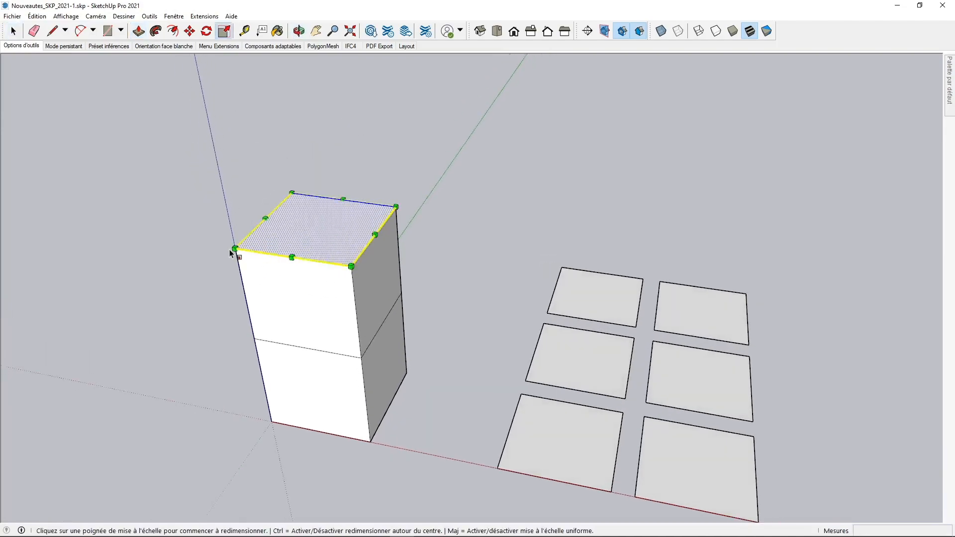
left_click(234, 249)
key("ctrl")
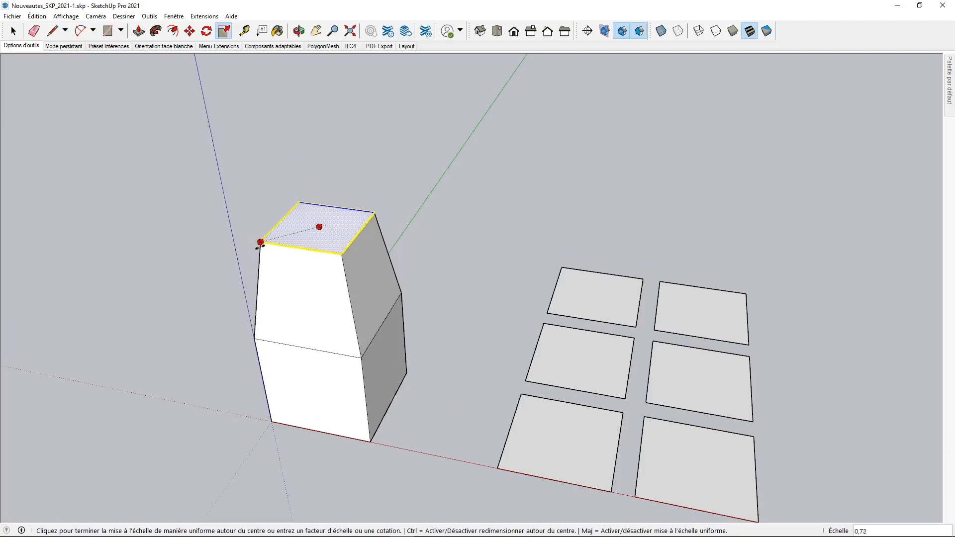
left_click(263, 243)
key("space")
- Push the tapered block's top face down about 0.73 m with Push/Pull in stretch mode
middle_click_drag(333, 281, 386, 352)
left_click(178, 209)
key("p")
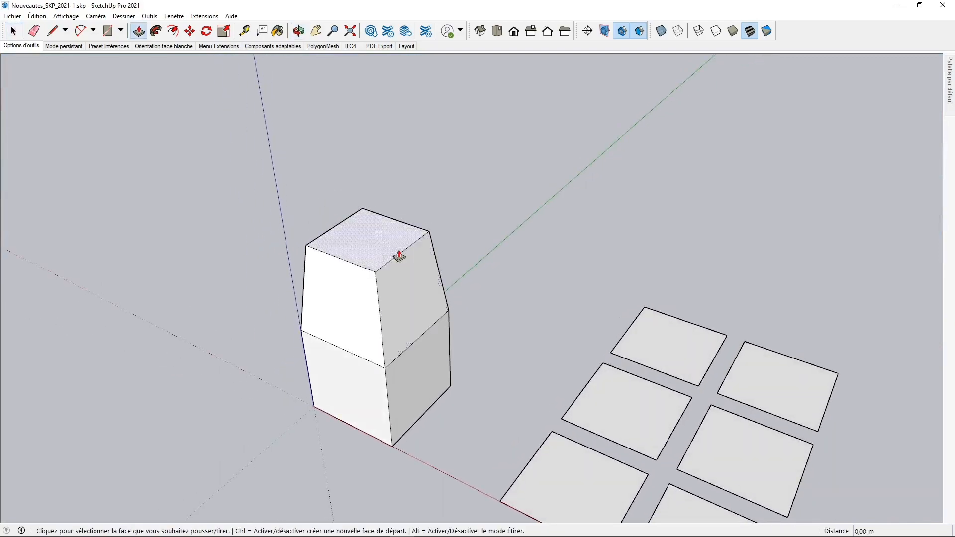
left_click(382, 248)
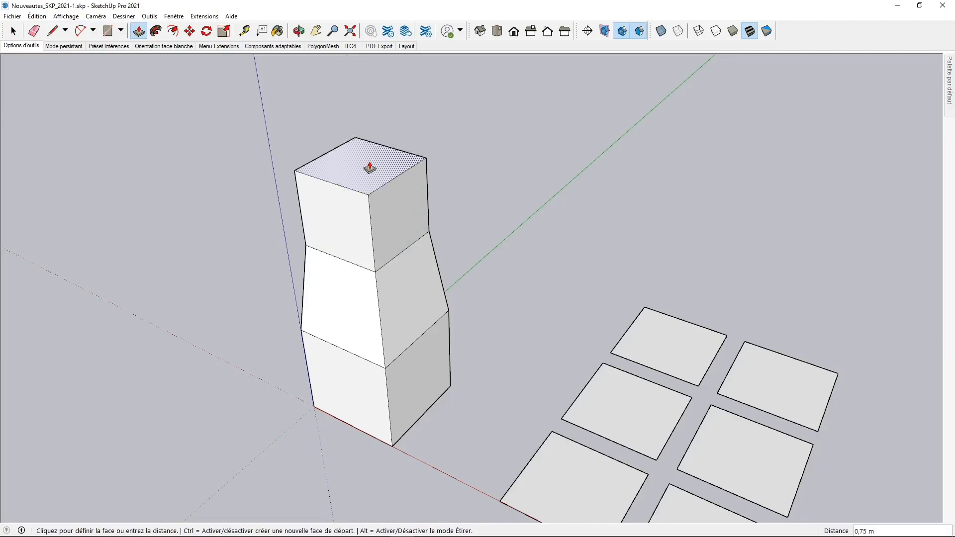
key("alt")
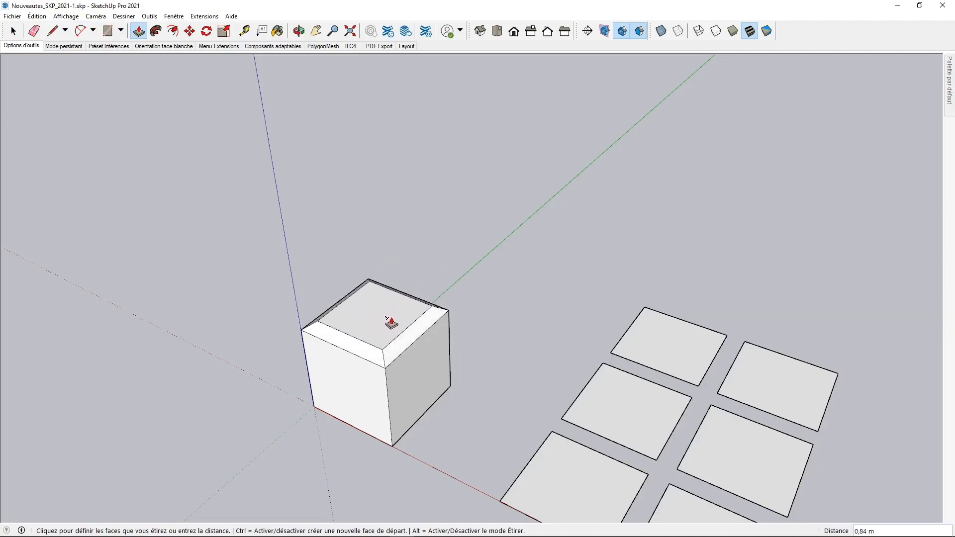
left_click(387, 315)
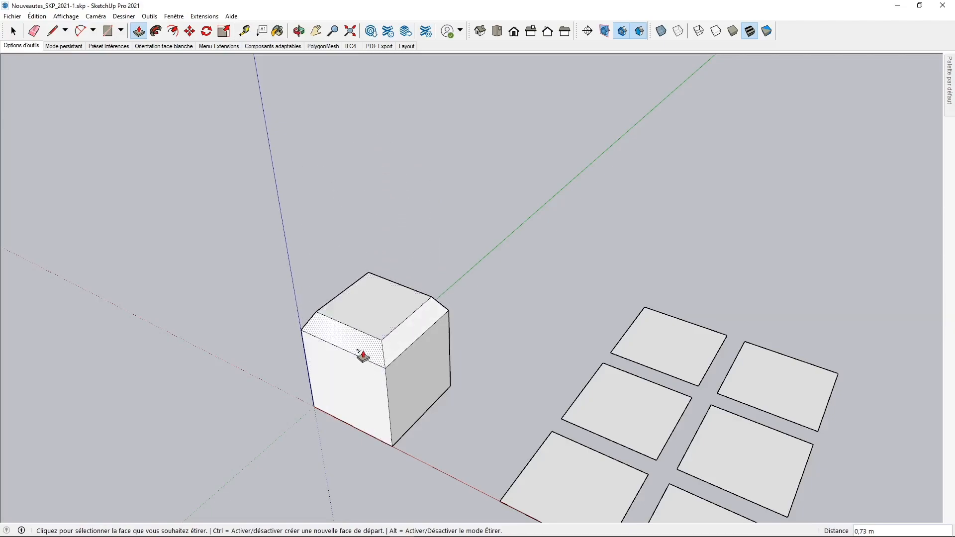
middle_click_drag(409, 355, 482, 332)
key("space")
- Activate the Move tool and the Paint tool in turn to check the modifier keys each one offers
middle_click_drag(439, 379, 390, 276, "shift")
middle_click_drag(426, 248, 496, 285)
left_click(190, 31)
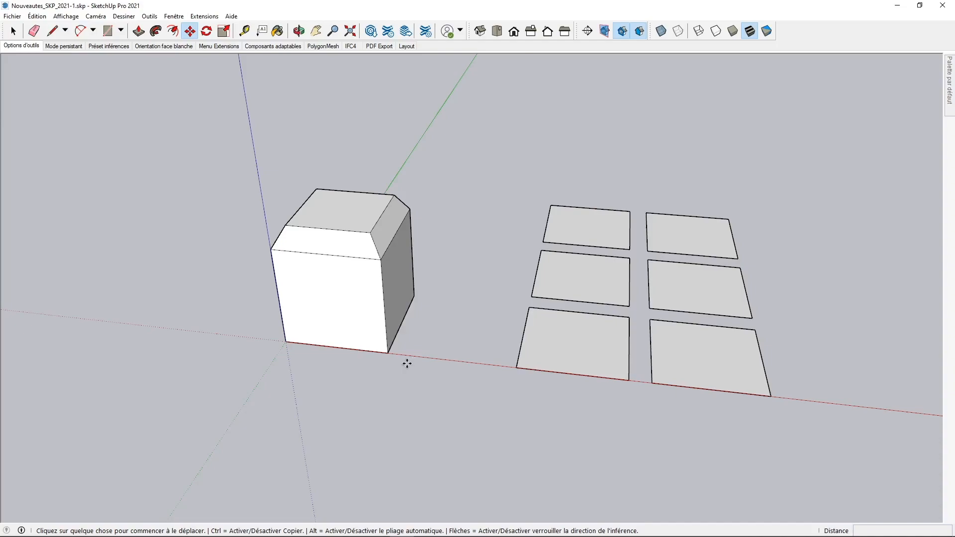
left_click(277, 31)
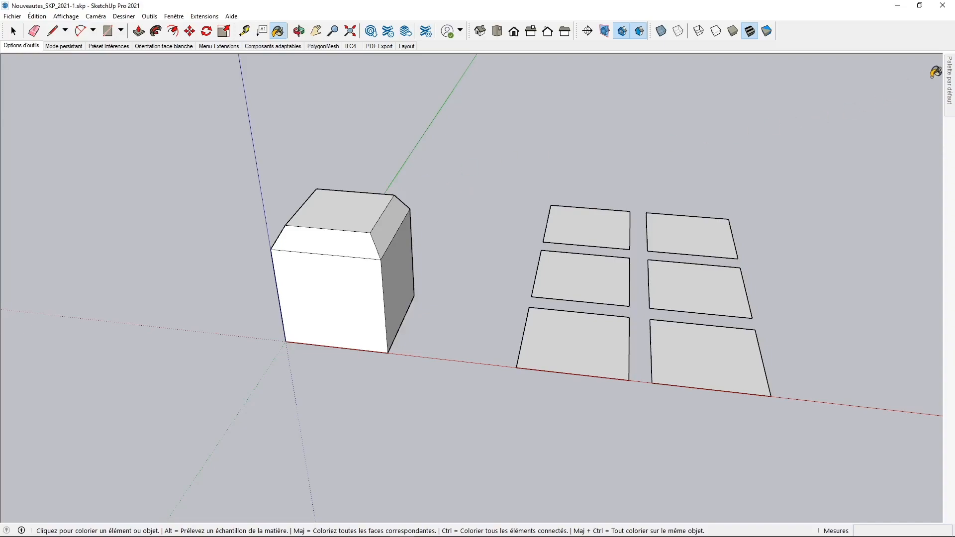
- Pin the default tray open, collapse Scènes, expand Instructeur and read the Paint tool's modifier keys
mouse_move(950, 86)
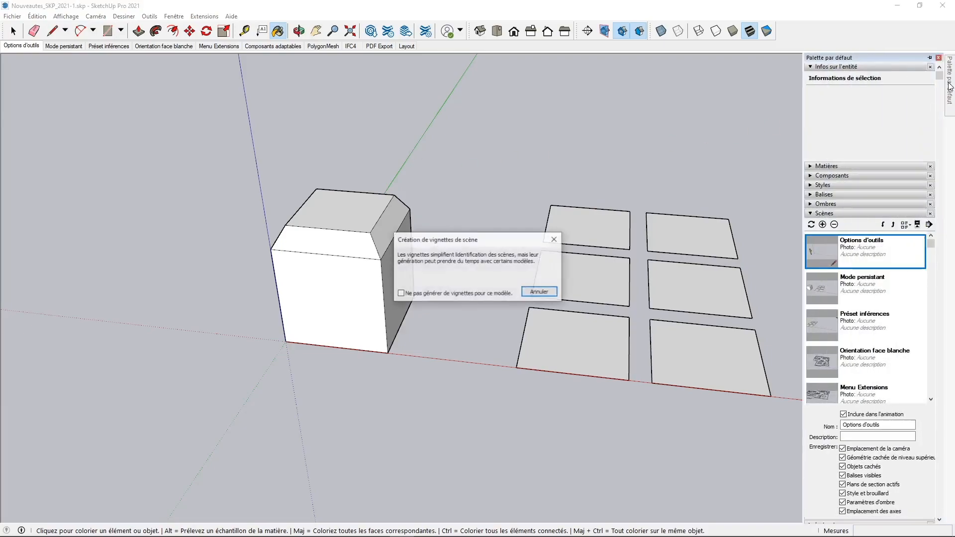
left_click(826, 214)
left_click(830, 223)
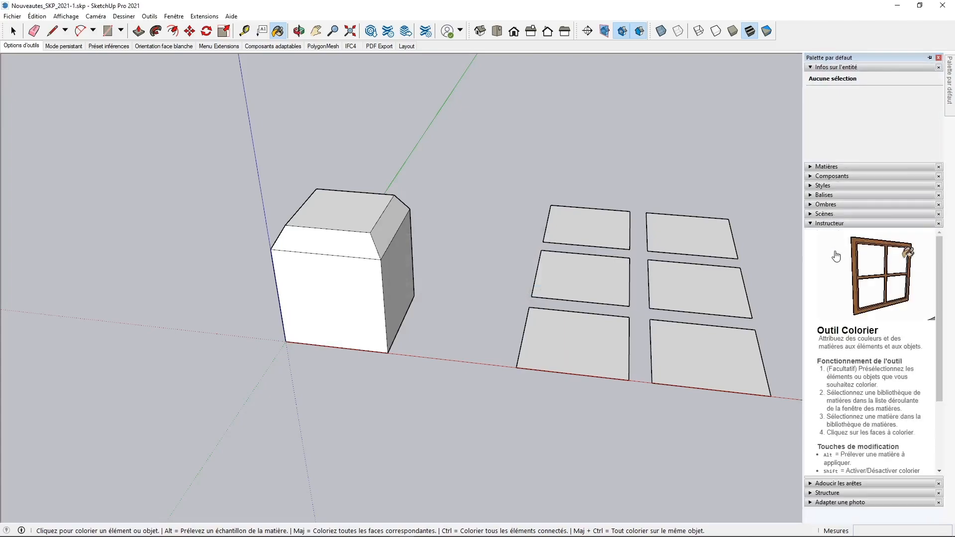
left_click(930, 58)
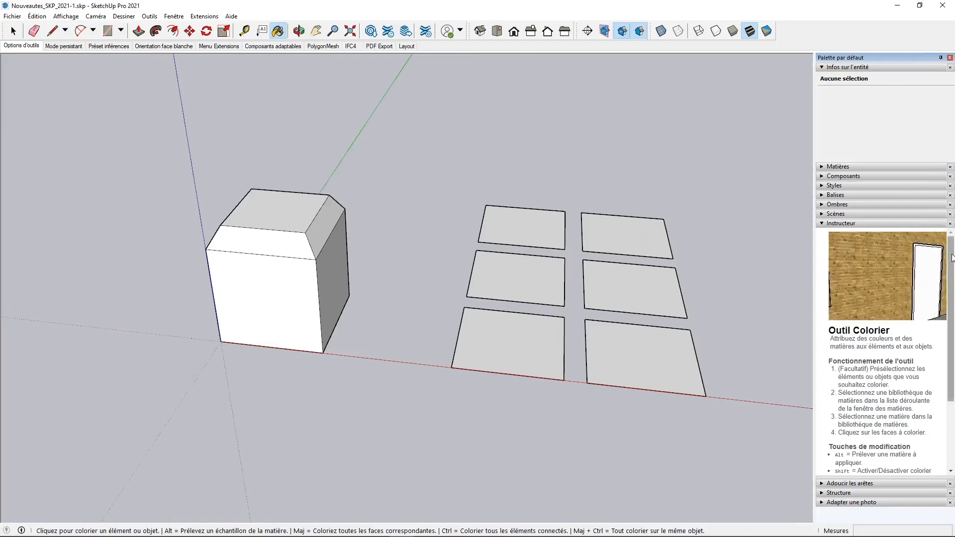
scroll(938, 273, "down", 3)
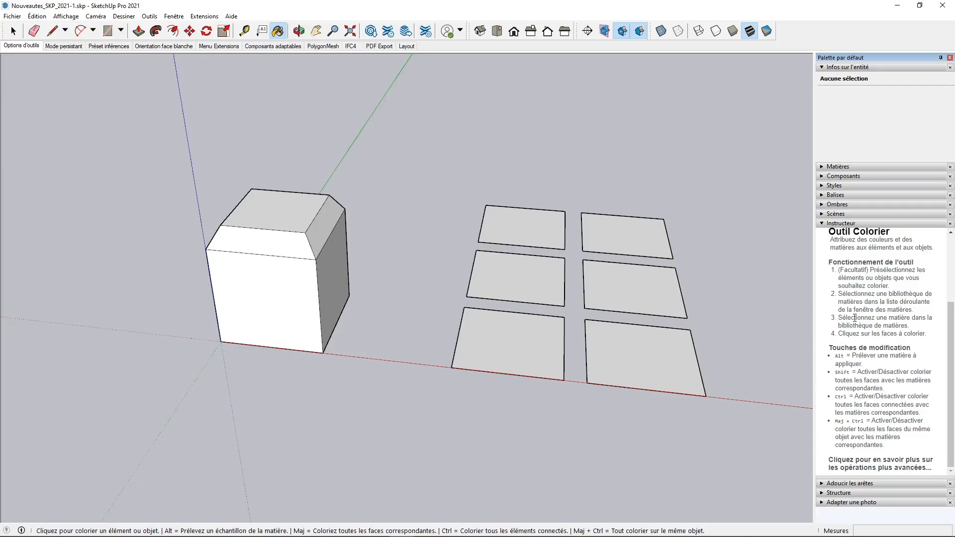
- Review the Push/Pull tool's help in the Instructeur and switch to the Mode persistant scene
left_click(139, 31)
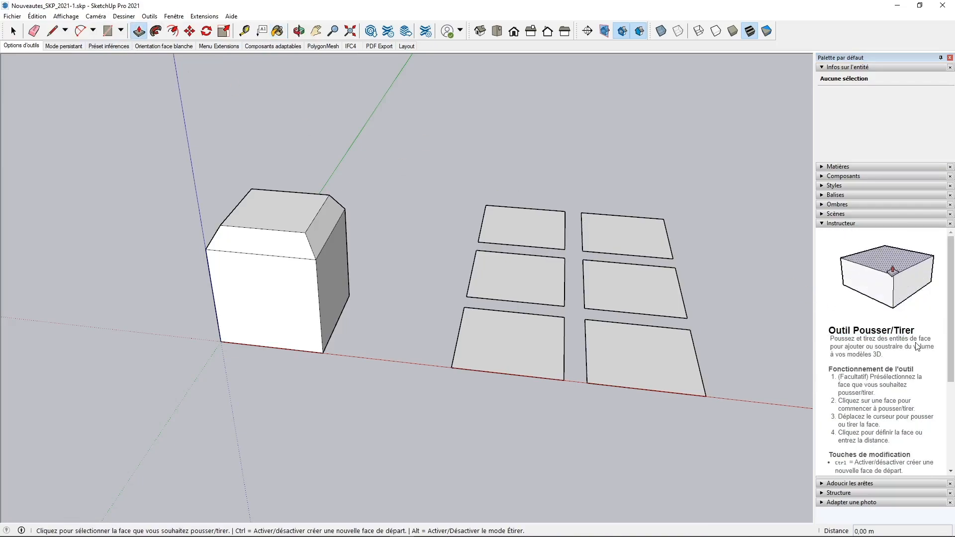
left_click_drag(948, 322, 946, 301)
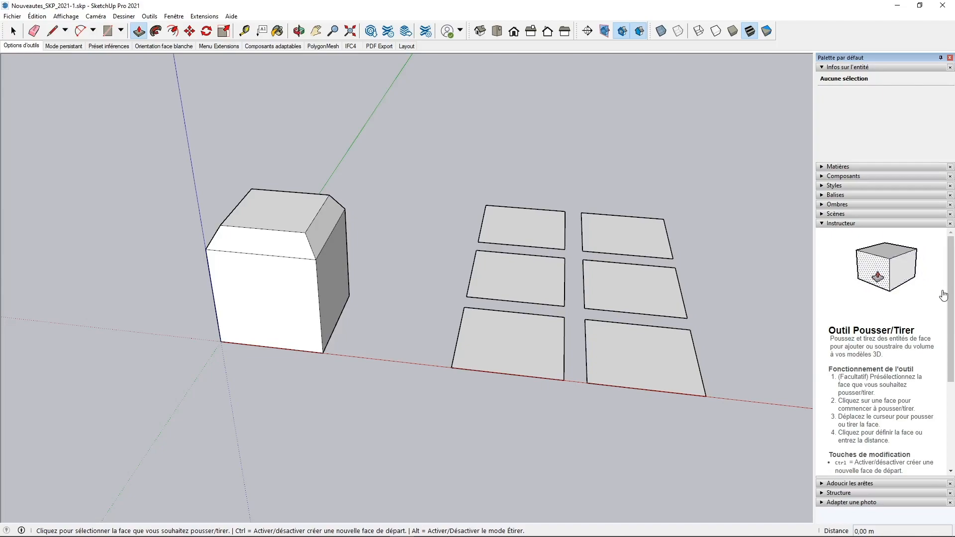
scroll(688, 228, "up", 5)
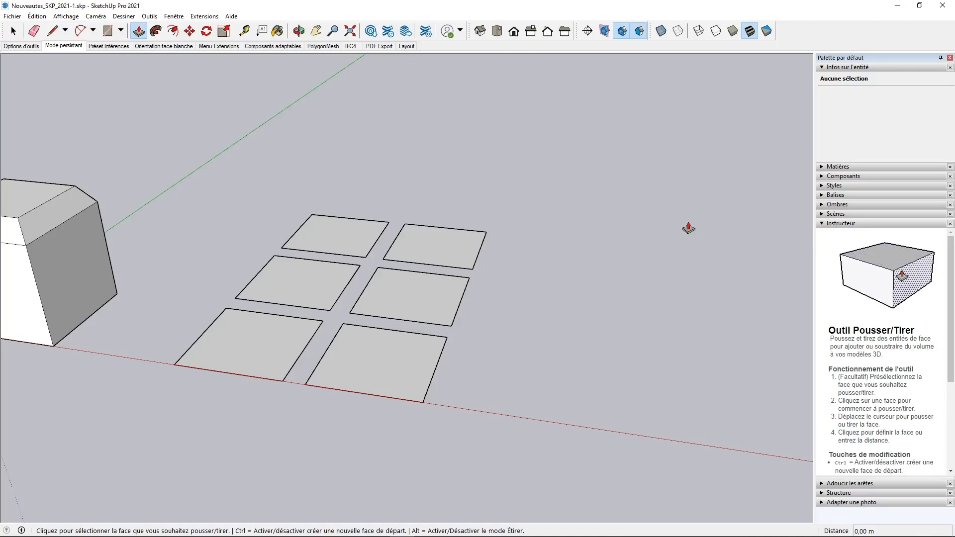
- Pull the two squares lying along the red axis upward into boxes with Push/Pull
middle_click_drag(284, 337, 381, 359)
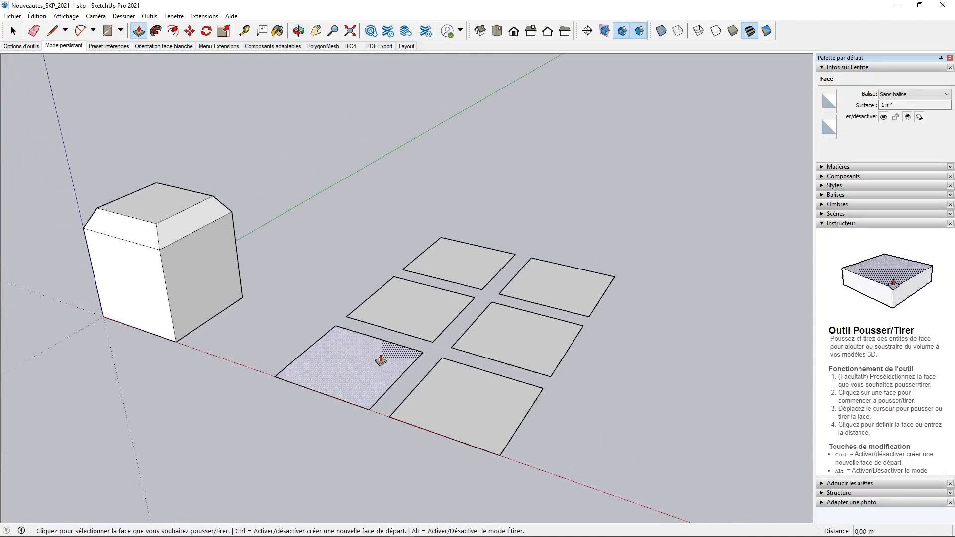
left_click(347, 372)
left_click(326, 294)
middle_click_drag(607, 343, 566, 359)
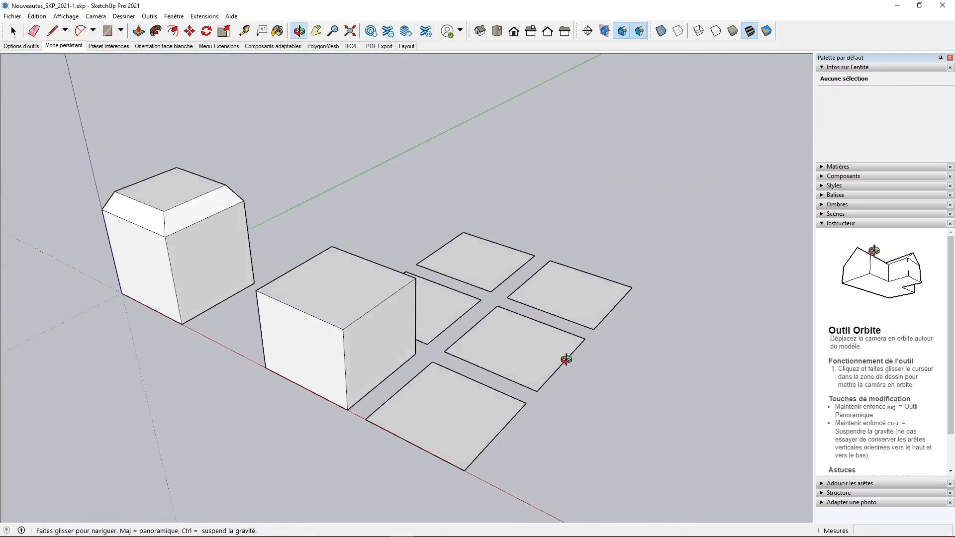
left_click(441, 418)
left_click(517, 379)
middle_click_drag(518, 379, 511, 357)
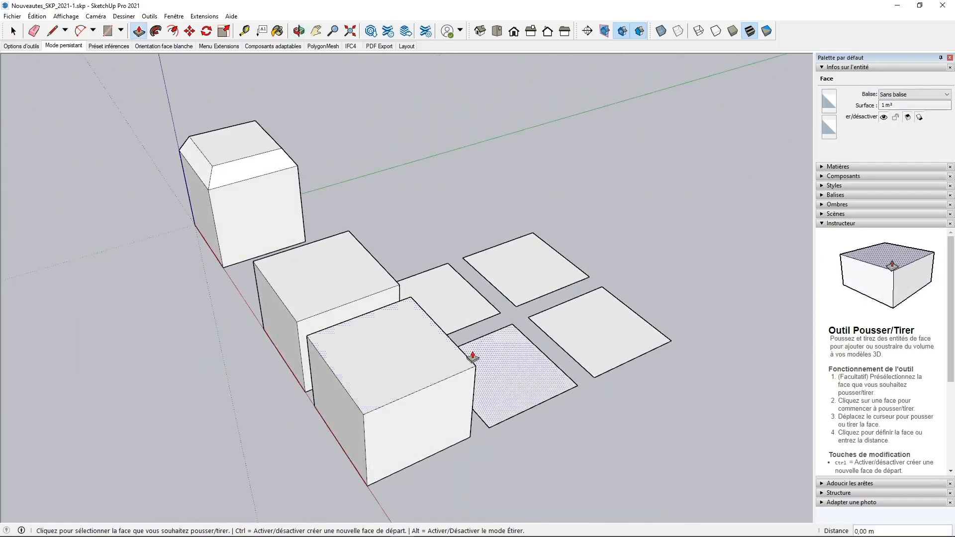
- Repeat the last Push/Pull distance on the four remaining flat squares to turn them into boxes
double_click(464, 317)
double_click(551, 392)
double_click(549, 255)
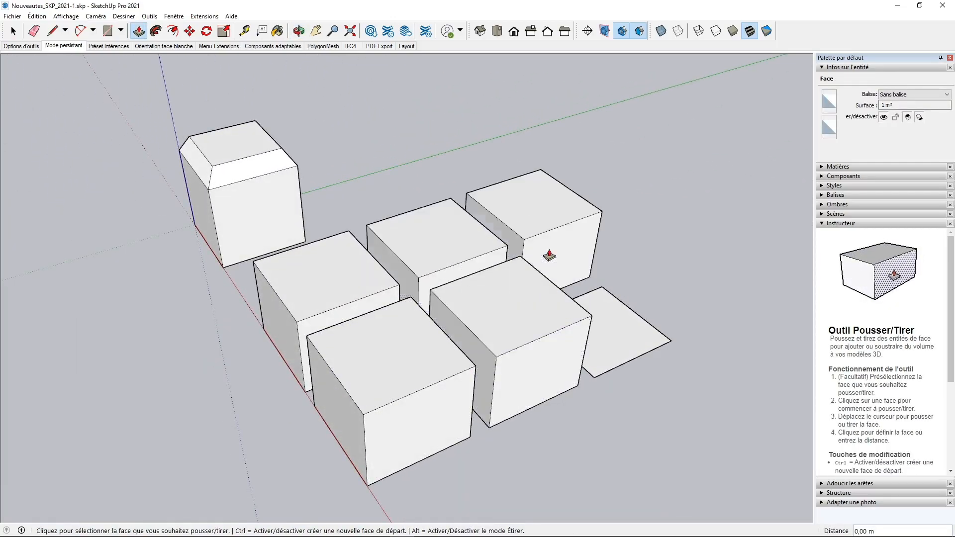
double_click(618, 335)
middle_click_drag(618, 335, 346, 311)
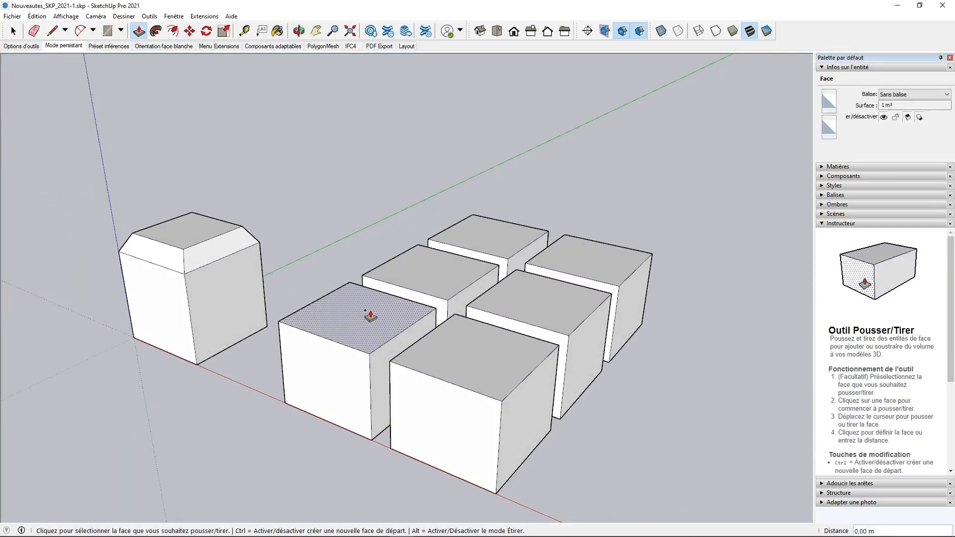
- Stack a new volume about 0.87 m high on the six boxes with Push/Pull in new-face mode
left_click(356, 290)
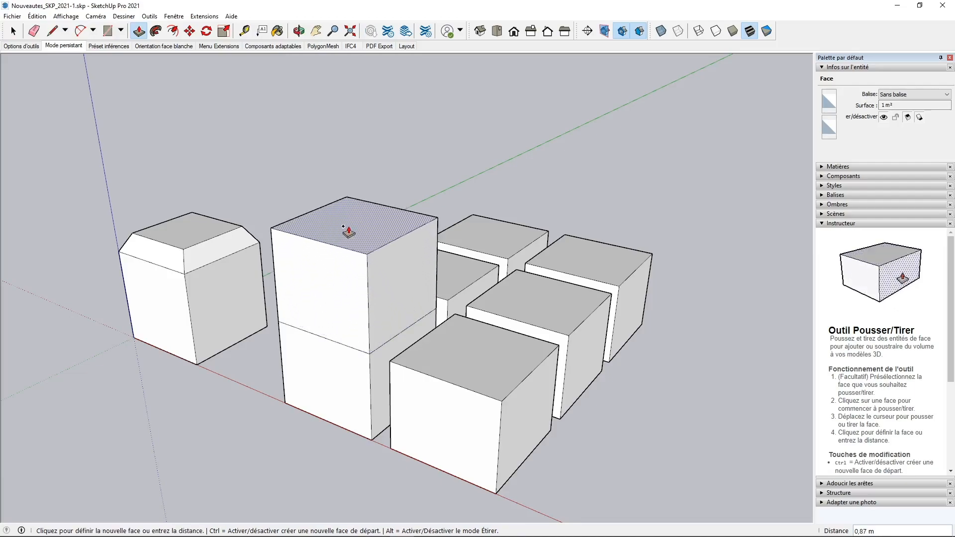
left_click(344, 227)
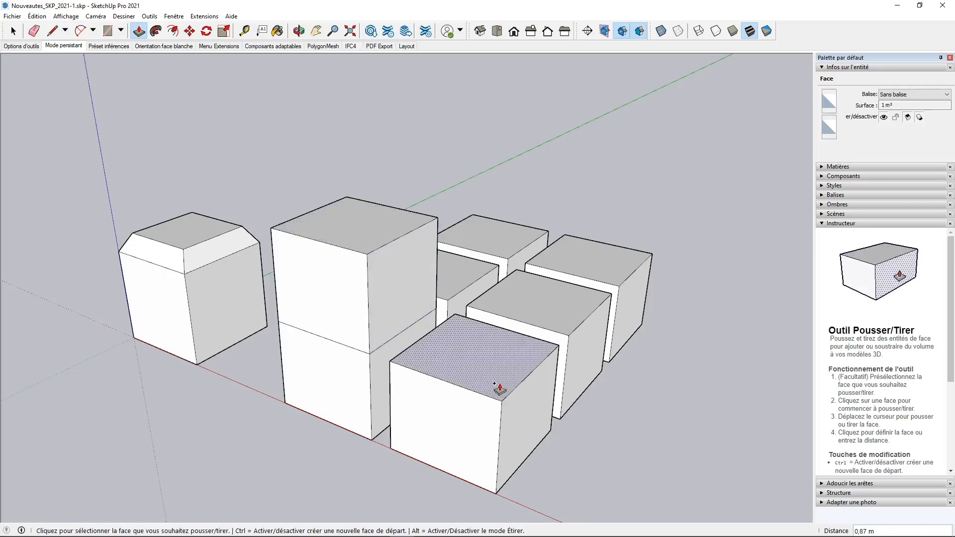
double_click(464, 352)
middle_click_drag(579, 320, 452, 299)
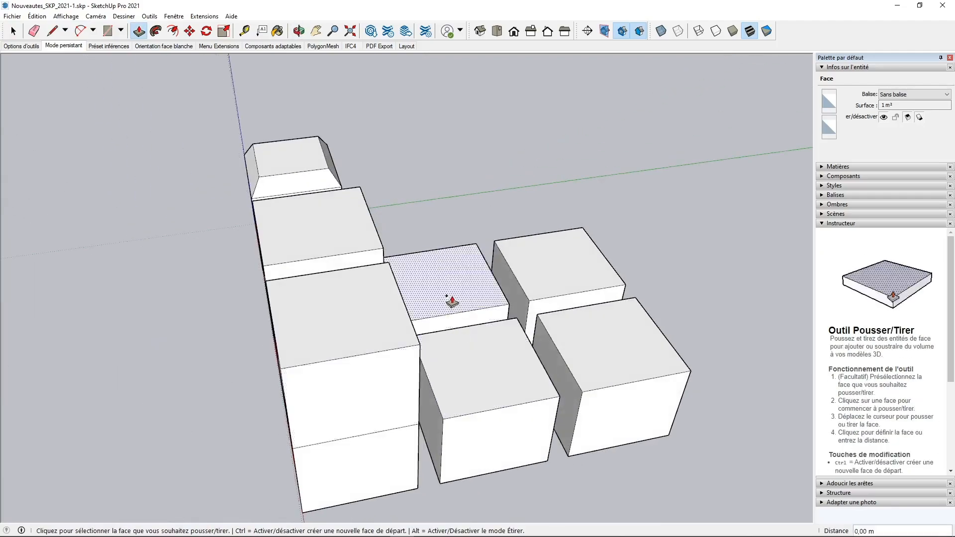
double_click(514, 355)
double_click(575, 264)
double_click(595, 337)
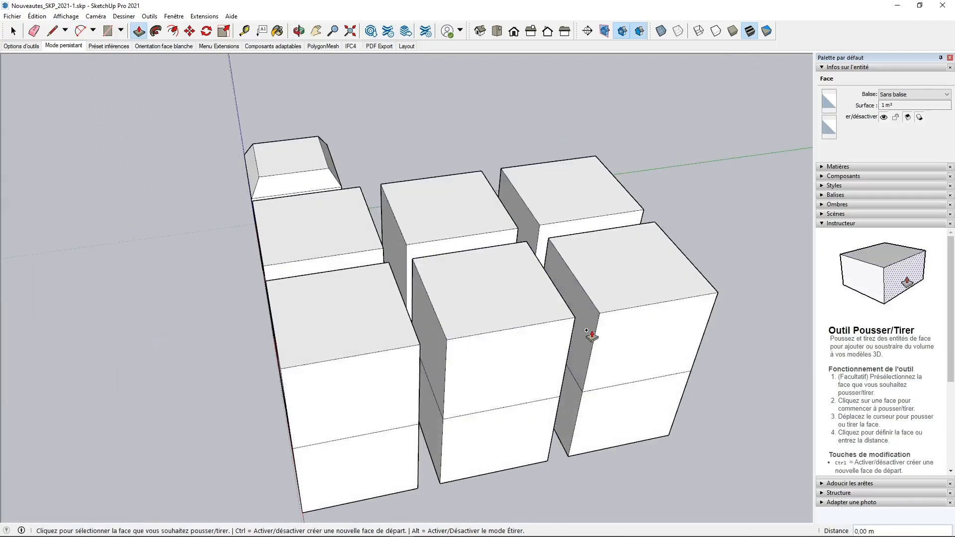
- Repeat the new-face Push/Pull on the top and side faces of several stacked boxes
middle_click_drag(592, 334, 482, 341)
double_click(353, 271)
double_click(326, 347)
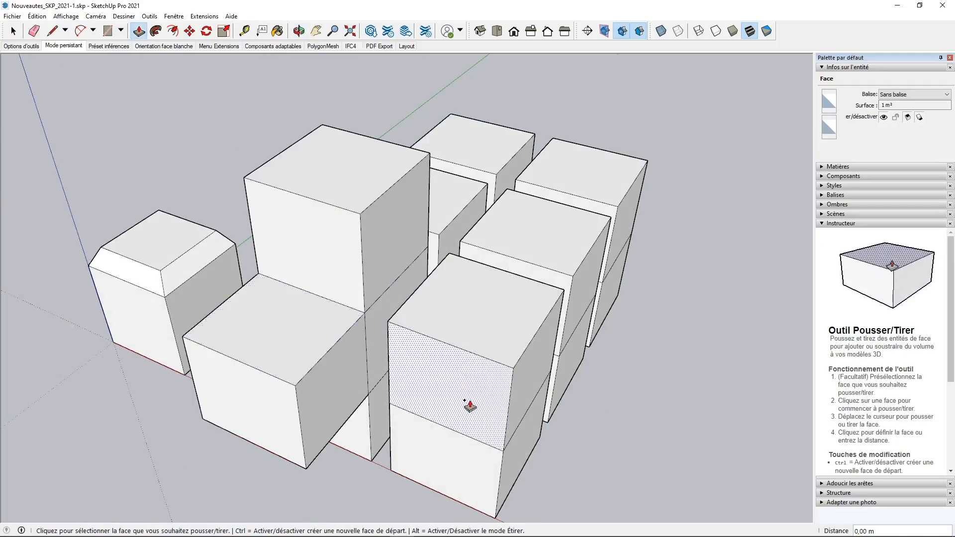
double_click(469, 404)
double_click(587, 292)
double_click(625, 202)
double_click(564, 176)
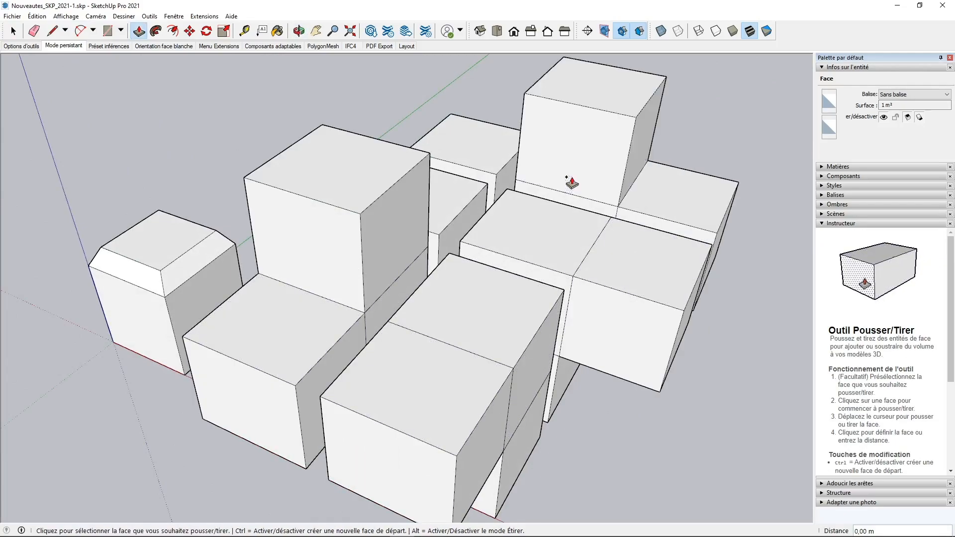
- Restart Push/Pull with new-face mode still active and pull up the top face of a middle stack
key("space")
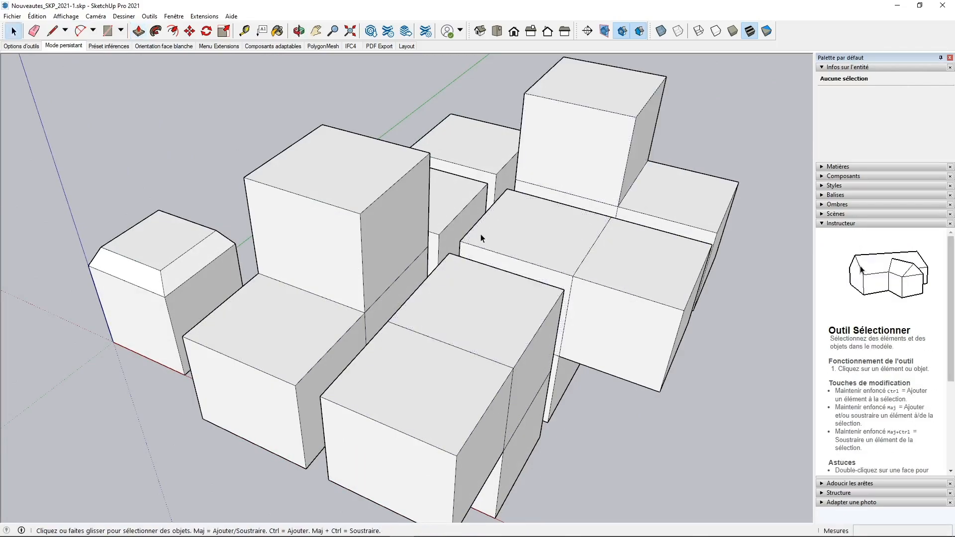
key("p")
left_click(527, 236)
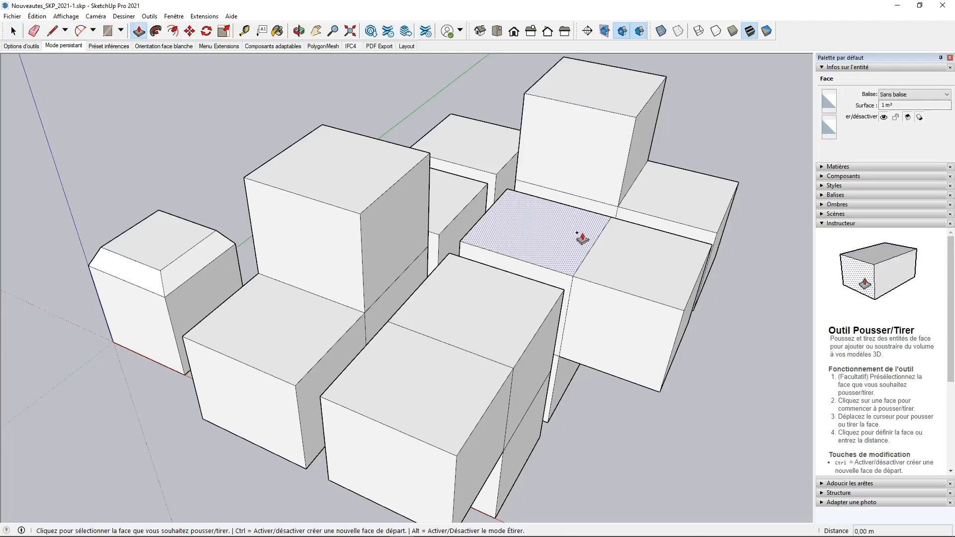
middle_click_drag(657, 277, 499, 294)
left_click(500, 294)
- Select all the stacked boxes beside the bevelled cube and delete them
middle_click_drag(405, 255, 520, 363)
scroll(520, 362, "down", 5)
middle_click_drag(479, 304, 470, 330)
key("space")
left_click_drag(337, 147, 502, 395)
middle_click_drag(502, 396, 478, 368)
left_click_drag(362, 198, 573, 419)
middle_click_drag(570, 331, 472, 316)
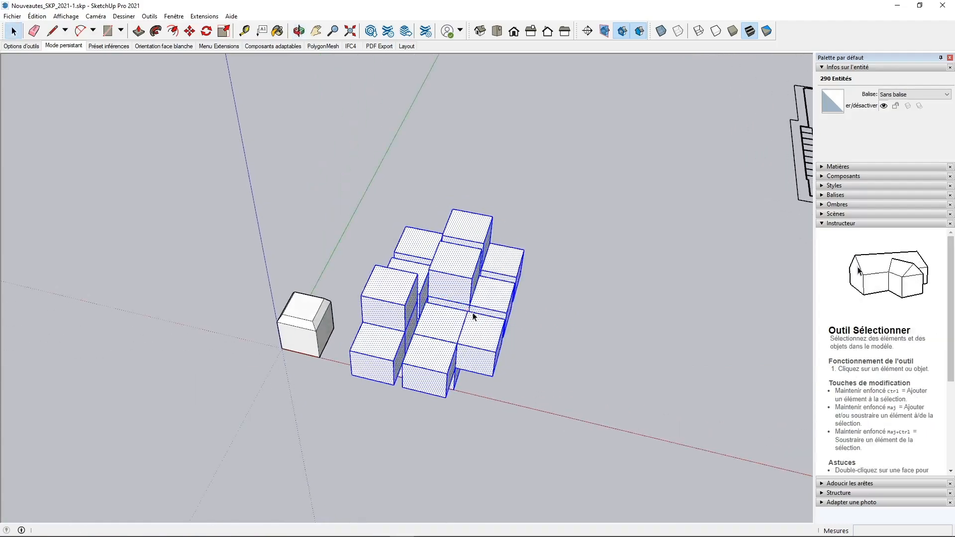
key("Delete")
- Draw a 0.44 m by 0.44 m square beside the bevelled cube and pull it up into a tall column
key("r")
left_click(371, 366)
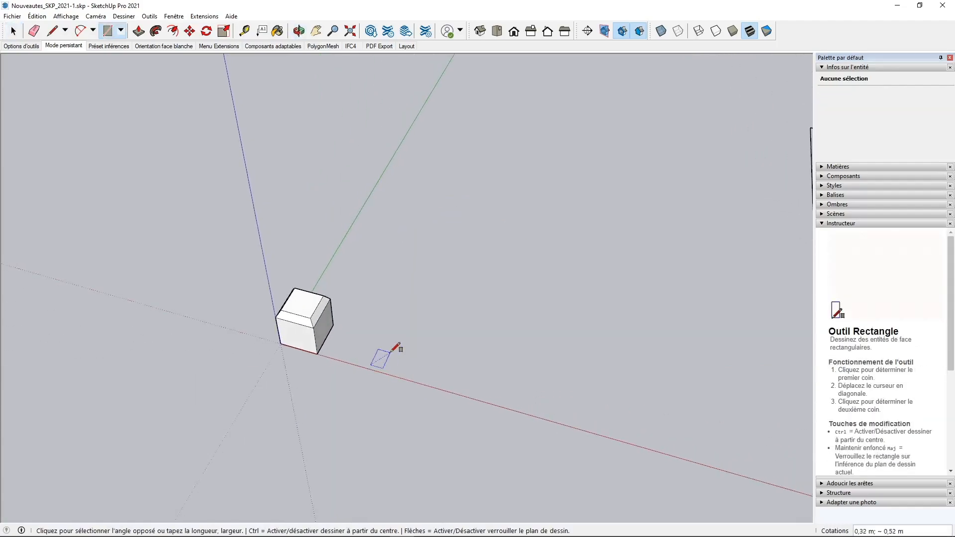
left_click(393, 356)
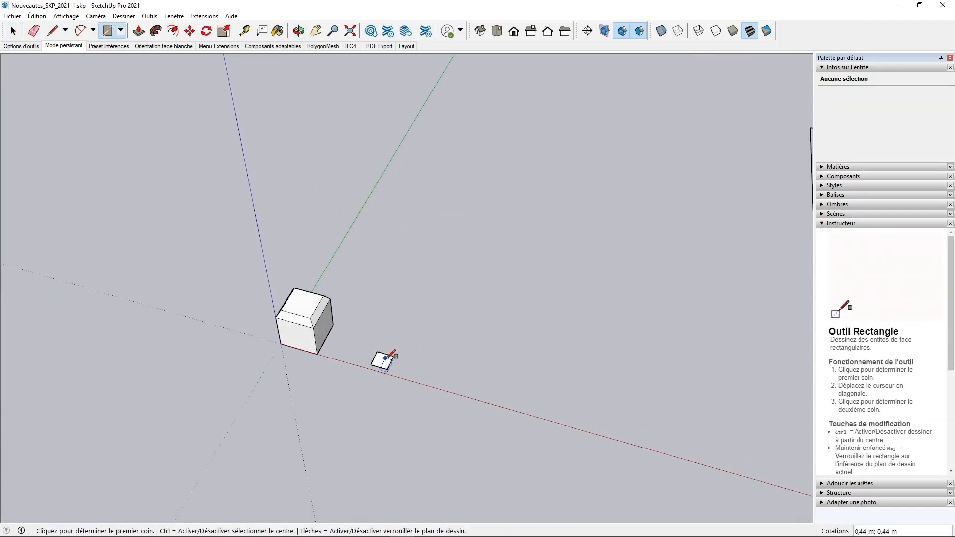
key("p")
left_click_drag(380, 358, 371, 216)
- Select the whole column and place two copies of it behind the original with Move in copy mode
key("space")
left_click(378, 258)
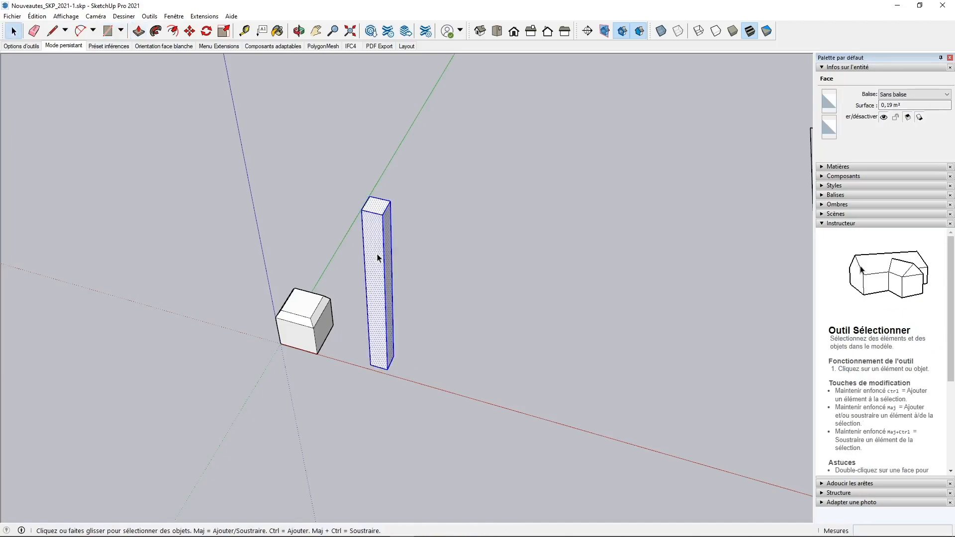
triple_click(378, 258)
middle_click_drag(378, 258, 363, 312)
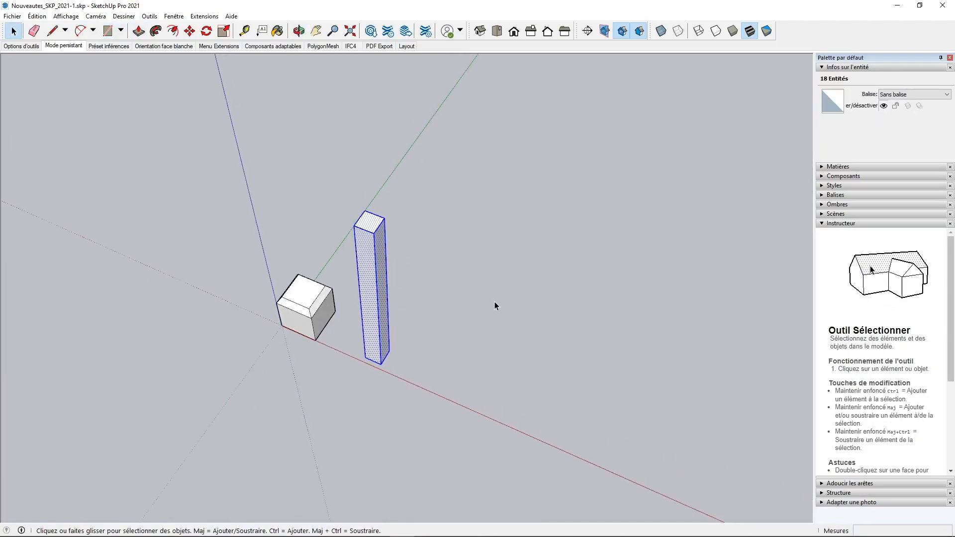
key("m")
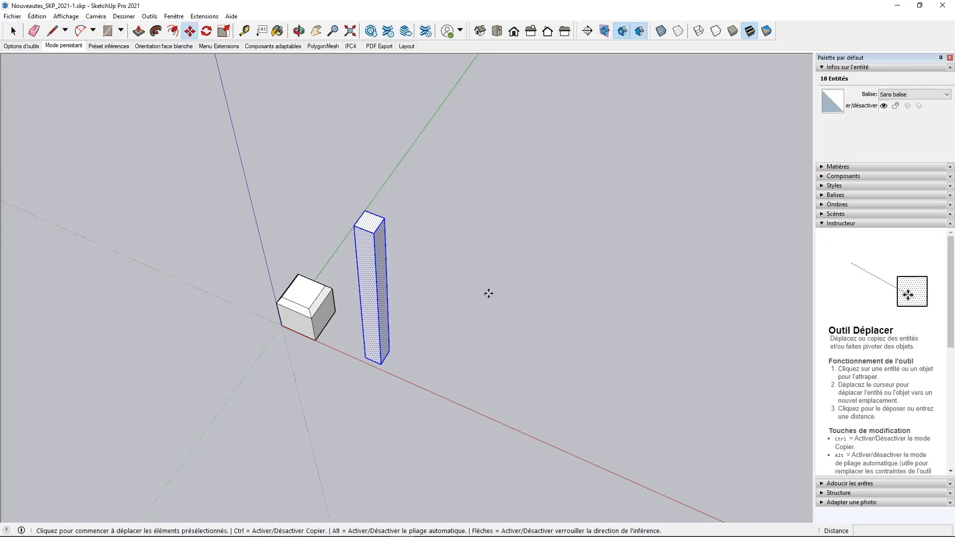
key("ctrl")
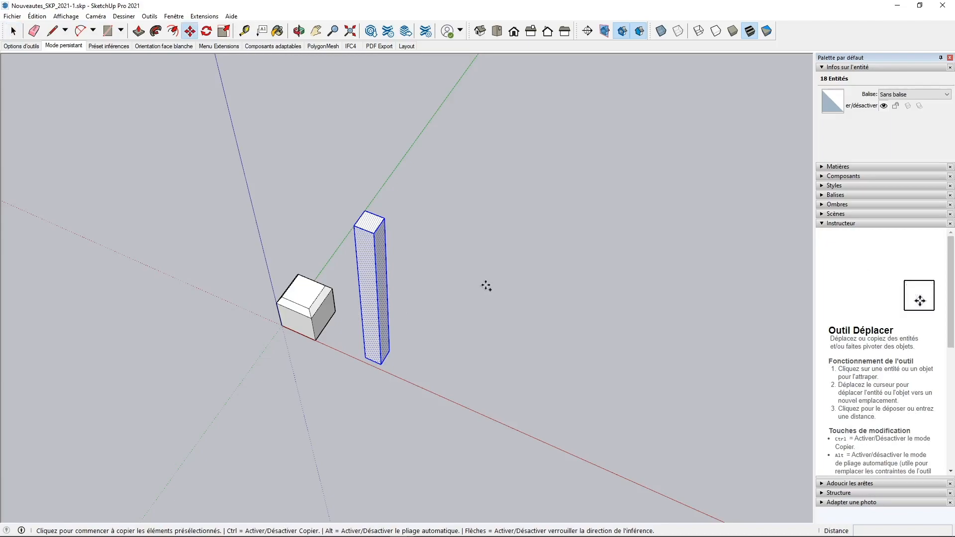
left_click(379, 359)
left_click(414, 313)
left_click(414, 312)
left_click(466, 332)
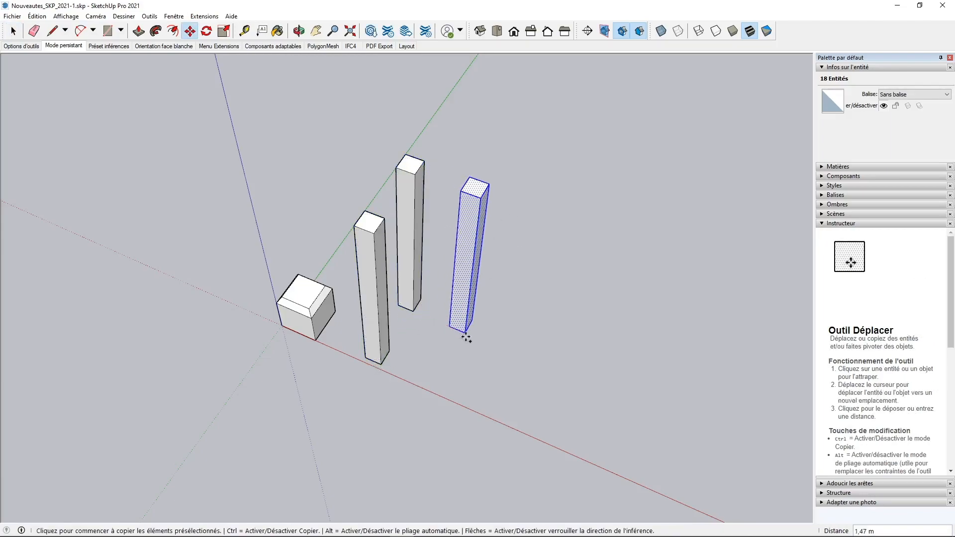
- Keep placing scattered copies of the column, starting each move from the last copy's base corner
left_click(466, 332)
left_click(484, 383)
left_click(484, 383)
left_click(546, 347)
left_click(546, 347)
left_click(526, 253)
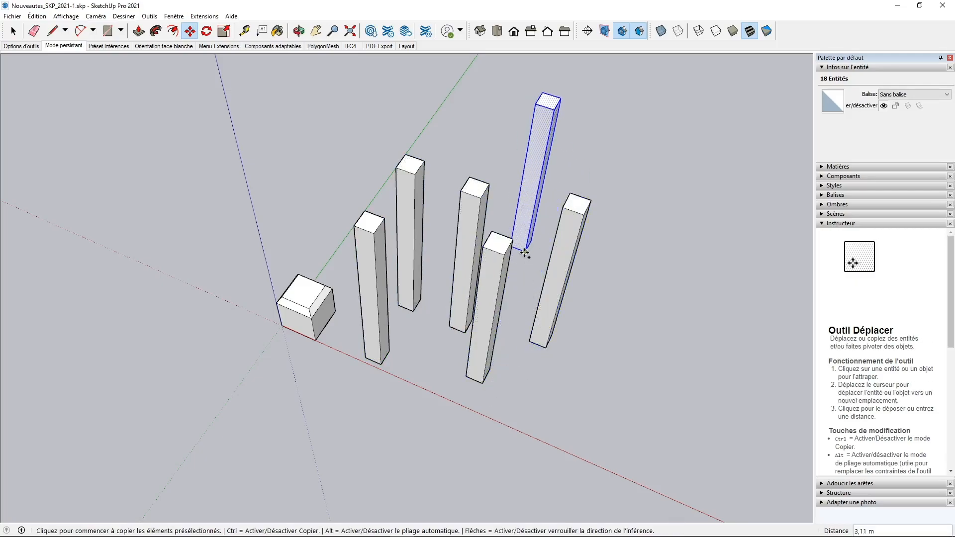
left_click(526, 252)
left_click(595, 278)
left_click(596, 277)
left_click(635, 291)
left_click(635, 291)
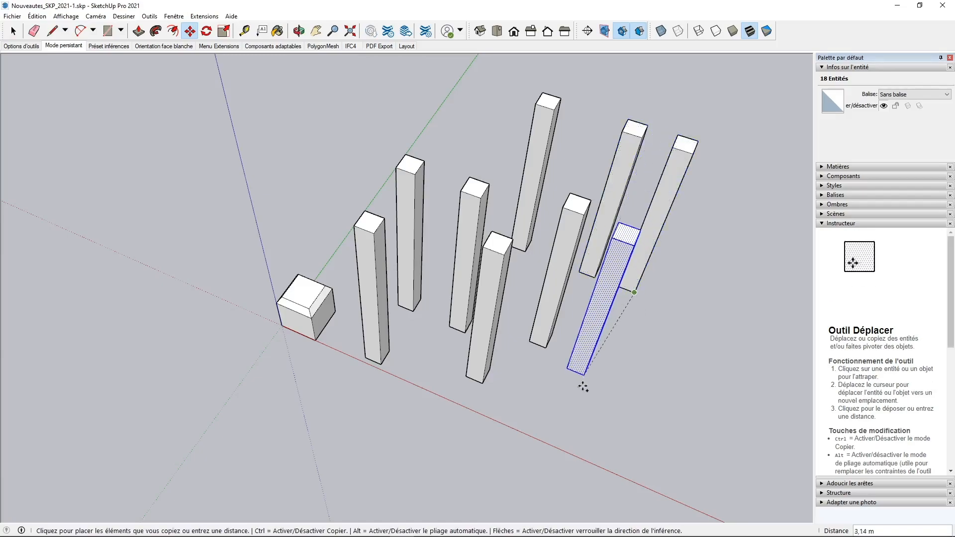
left_click(532, 430)
middle_click_drag(388, 431, 491, 358)
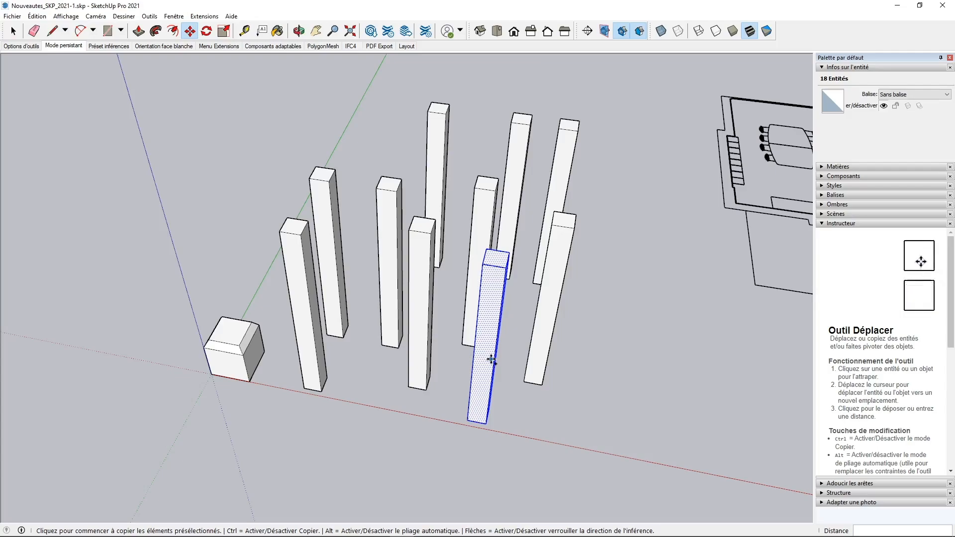
- Leave the Move tool, switch to the Préset inférences scene and clear the column selection
key("space")
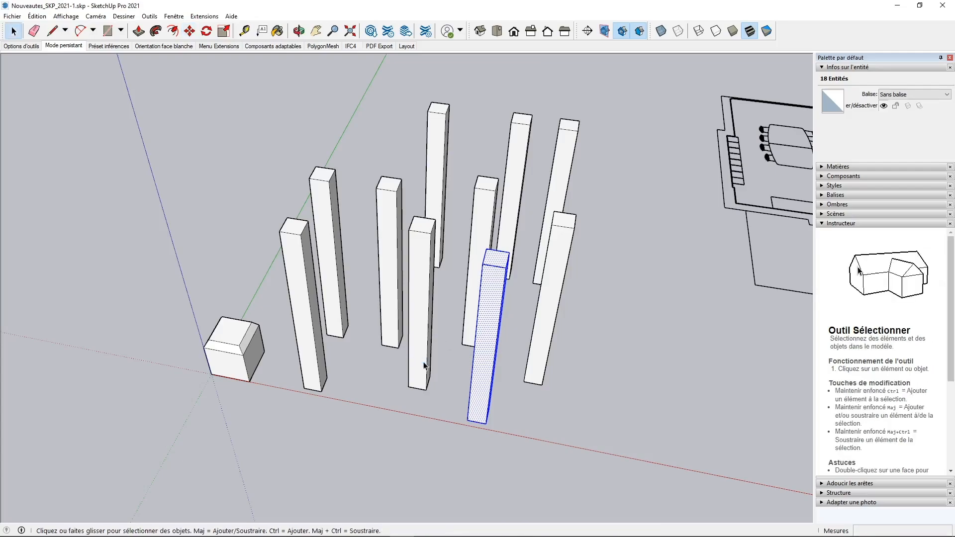
left_click(97, 46)
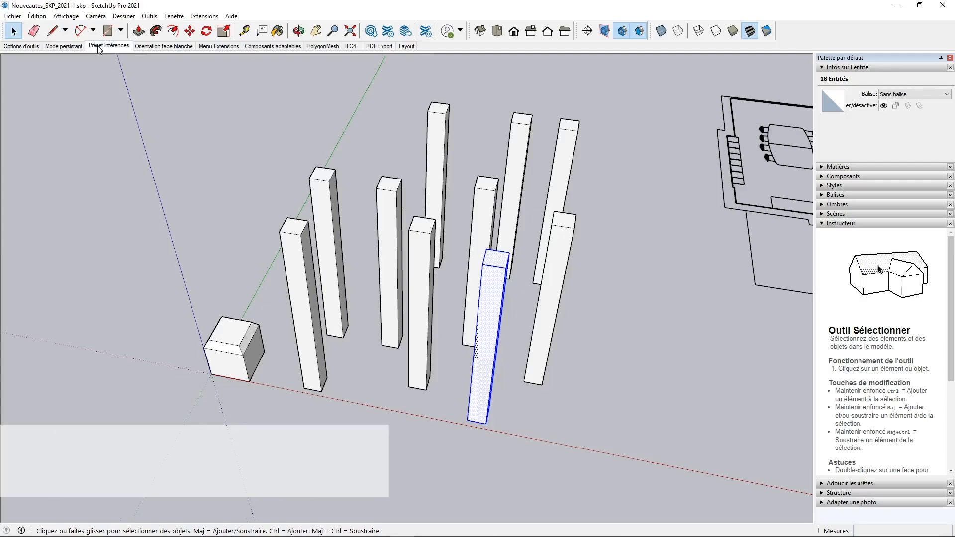
left_click(488, 385)
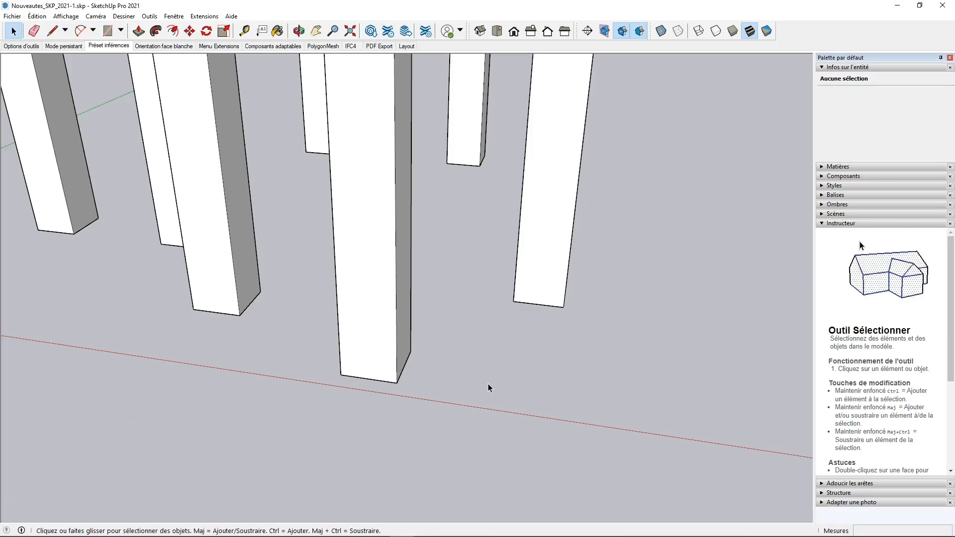
key("l")
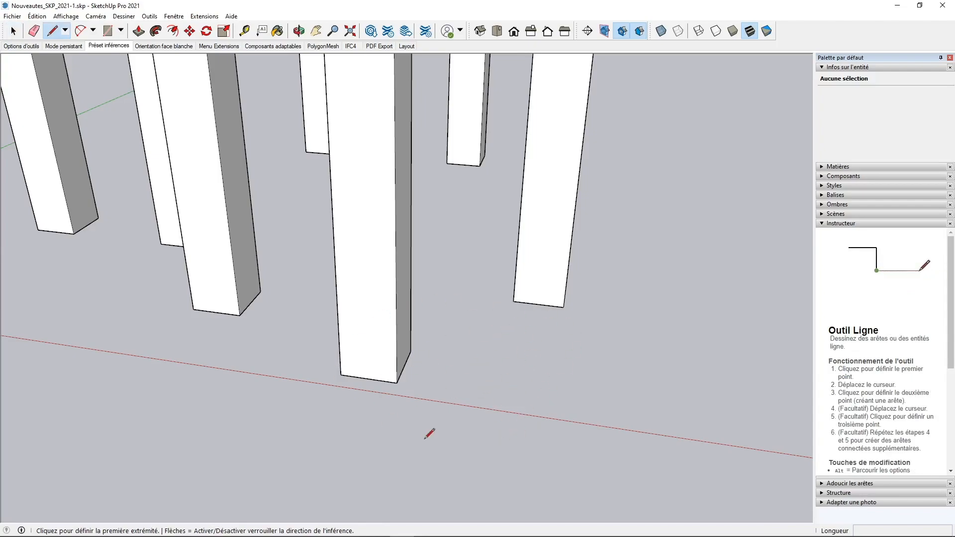
left_click(449, 464)
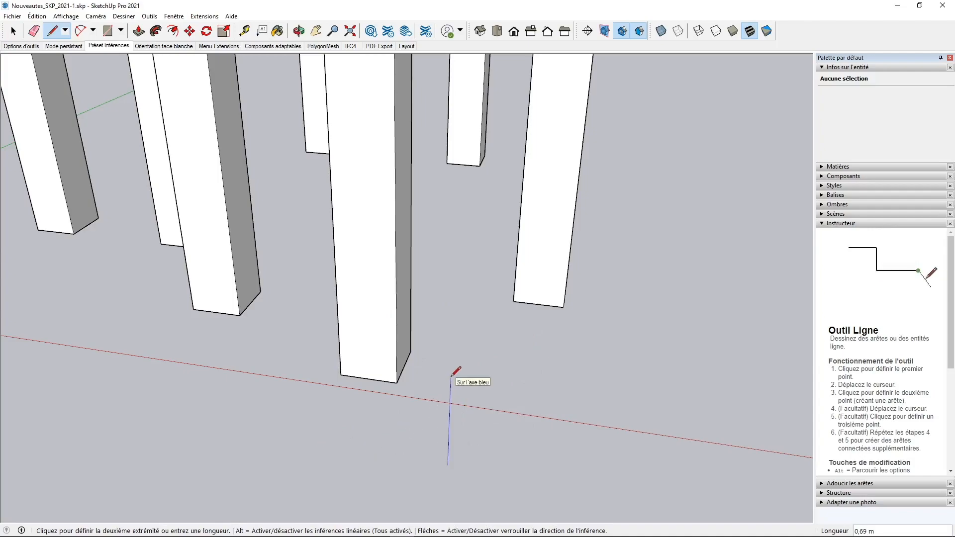
key("Escape")
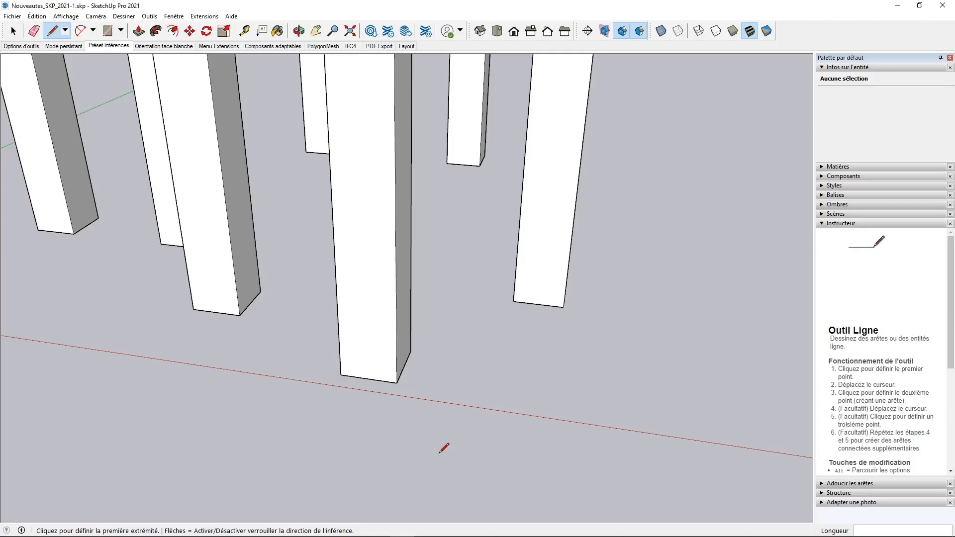
- Draw an edge about 0.70 m long from the front column's base corner, locked to the red axis
left_click(396, 382)
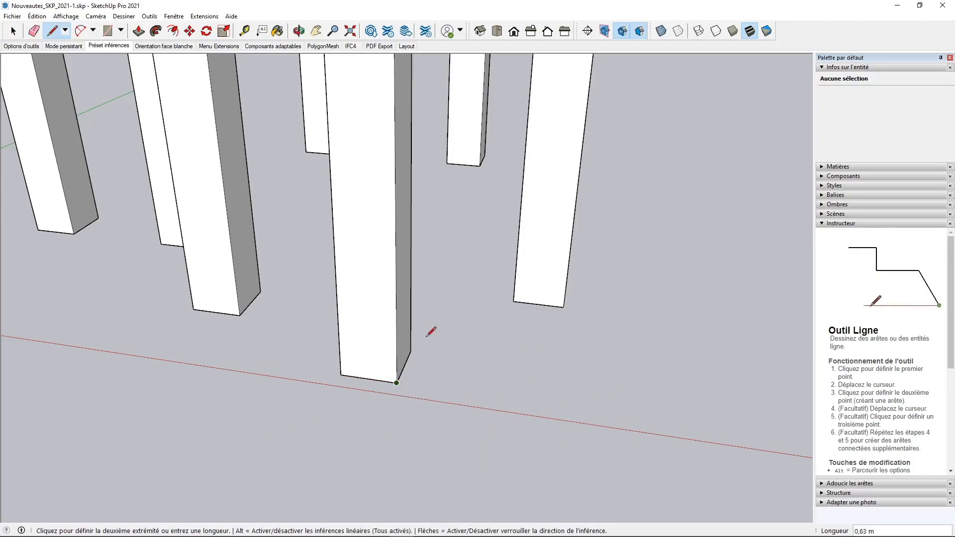
key("Right")
left_click(490, 391)
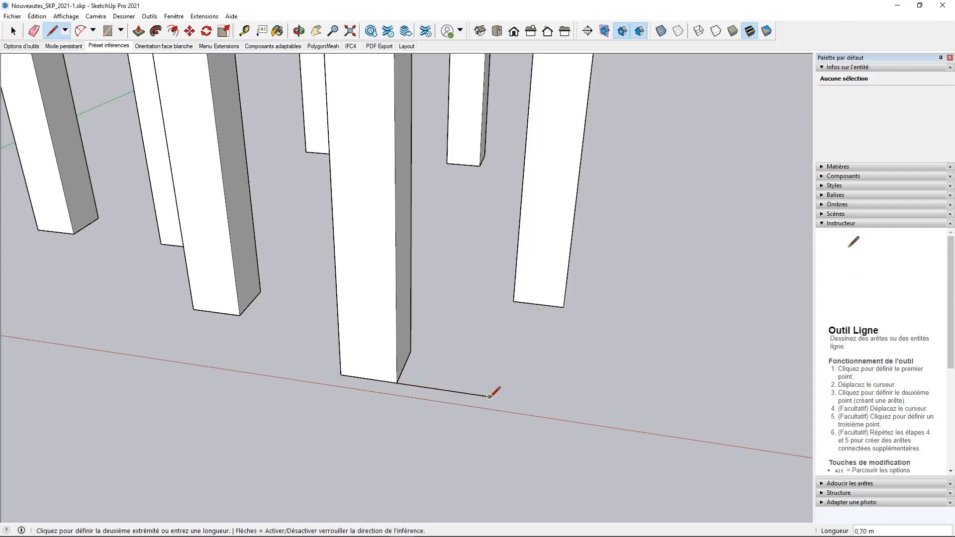
key("Escape")
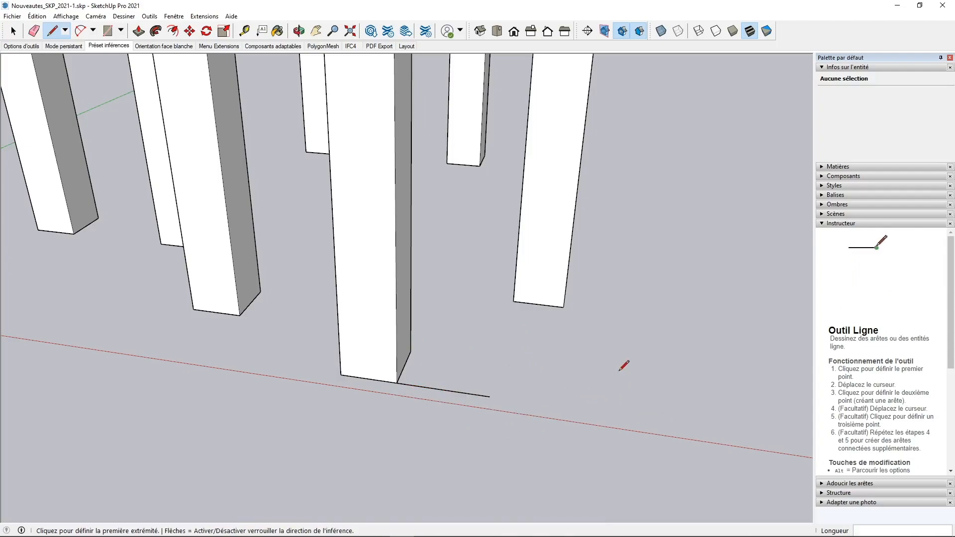
- From the edge's free end, draw a green-axis-locked edge about 0.84 m long and a blue-axis-locked edge about 0.93 m long
left_click(490, 396)
key("Left")
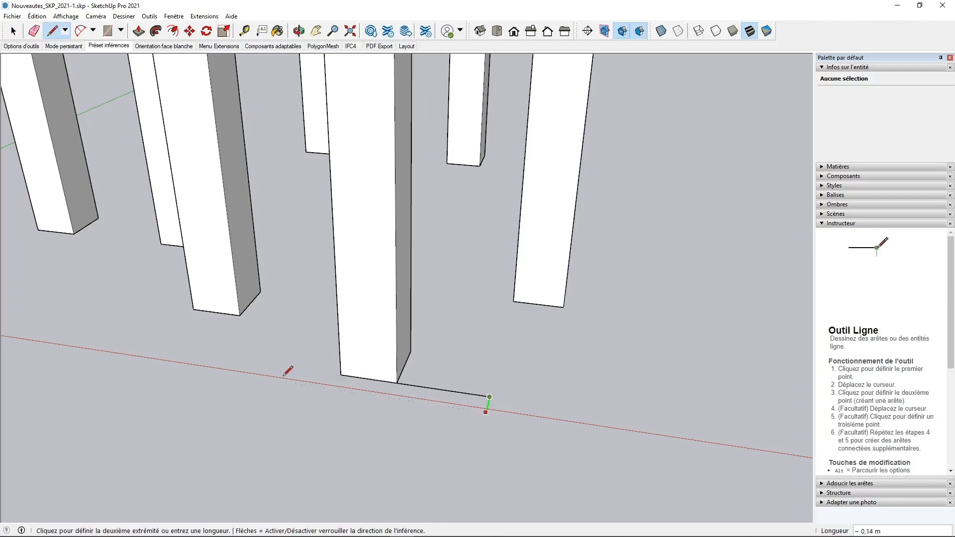
left_click(269, 434)
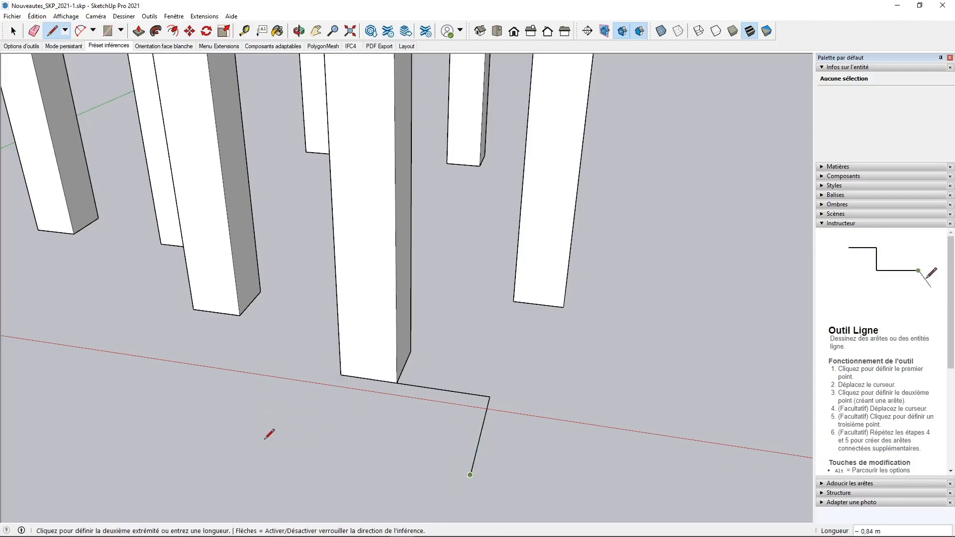
key("Up")
left_click(477, 353)
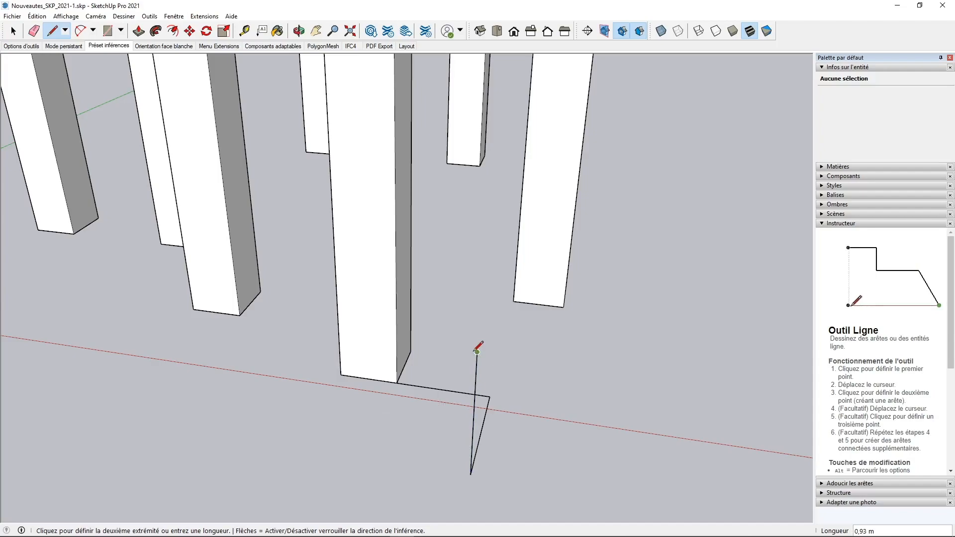
key("space")
middle_click_drag(516, 394, 447, 400)
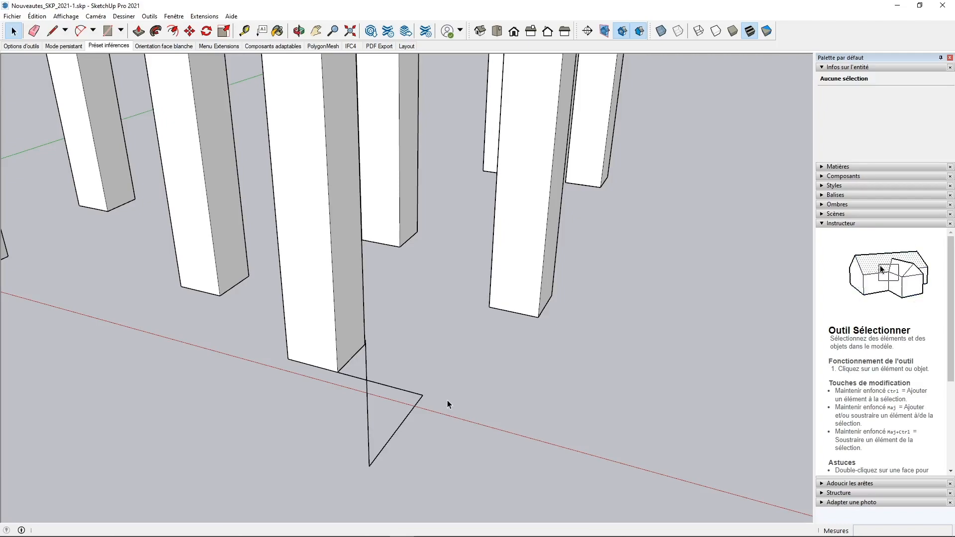
- In the Orientation face blanche scene, open the floor-plan group and draw a rectangle about 20.59 m by 20.45 m around the whole plan
scroll(189, 90, "down", 10)
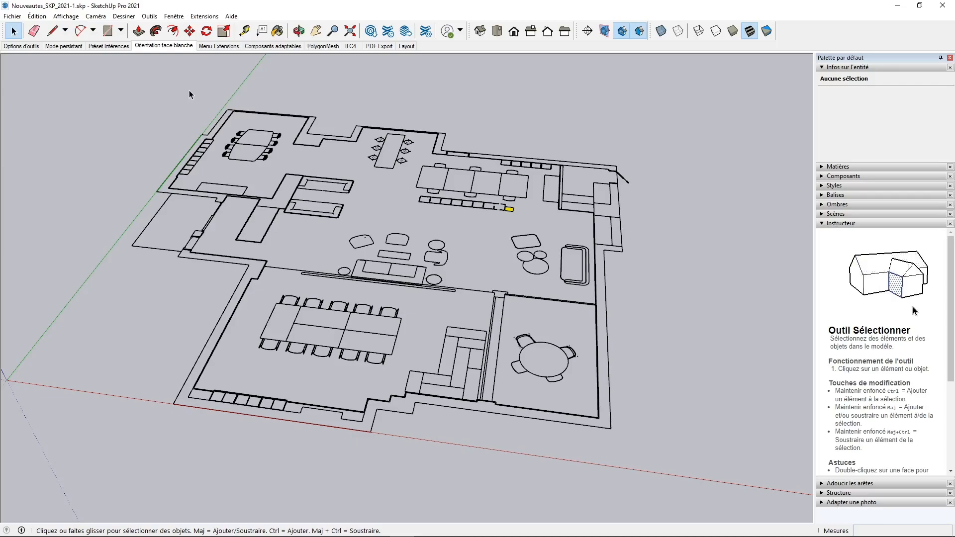
middle_click_drag(294, 225, 326, 238, "shift")
double_click(193, 264)
key("r")
left_click(13, 428)
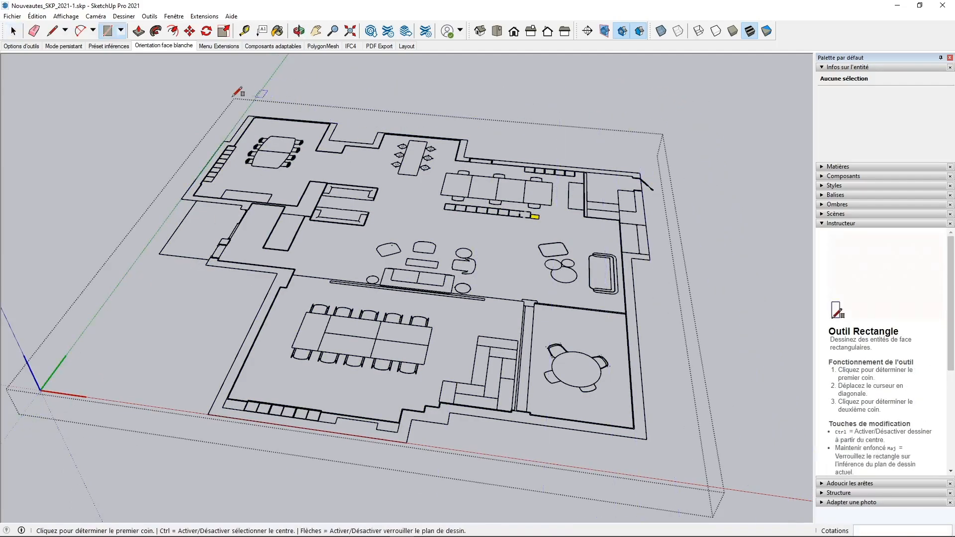
left_click(715, 515)
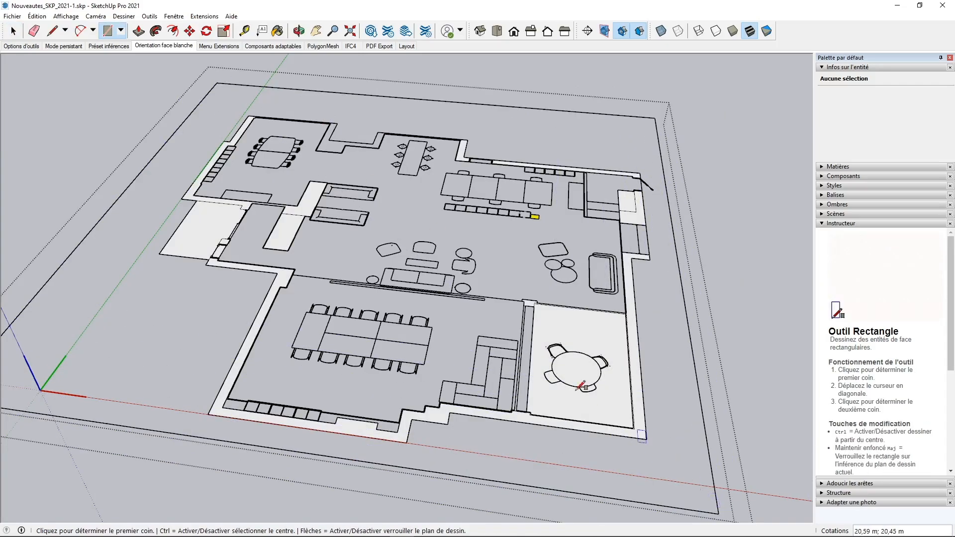
- Erase the edges of the large rectangle enclosing the plan, keeping the faces formed inside the walls
key("space")
key("e")
left_click_drag(52, 286, 84, 443)
left_click_drag(662, 149, 662, 140)
middle_click_drag(498, 321, 518, 359)
key("space")
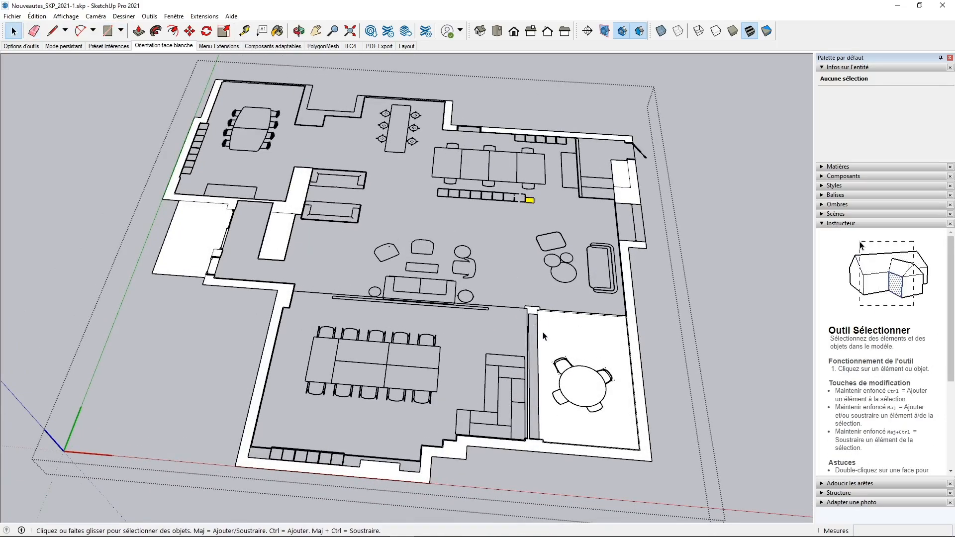
- Draw a rectangle about 1.60 m by 1.30 m near the plan's origin and pull it up about 2.38 m into a box
scroll(337, 342, "up", 6)
key("r")
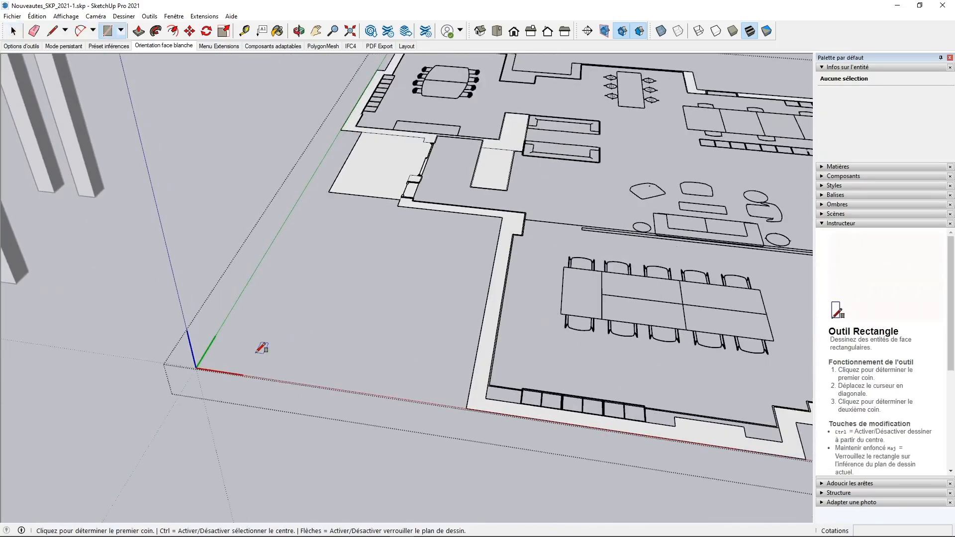
left_click(256, 354)
left_click(357, 319)
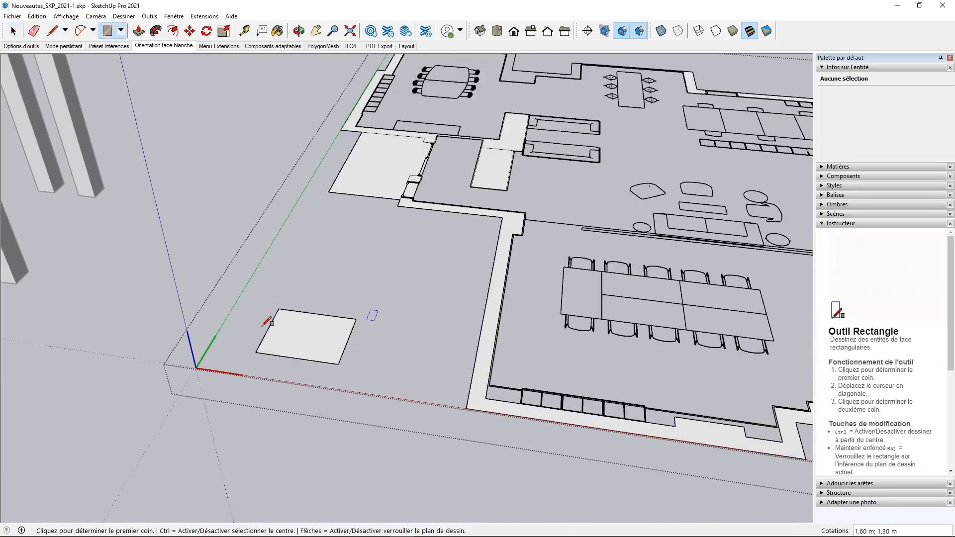
key("p")
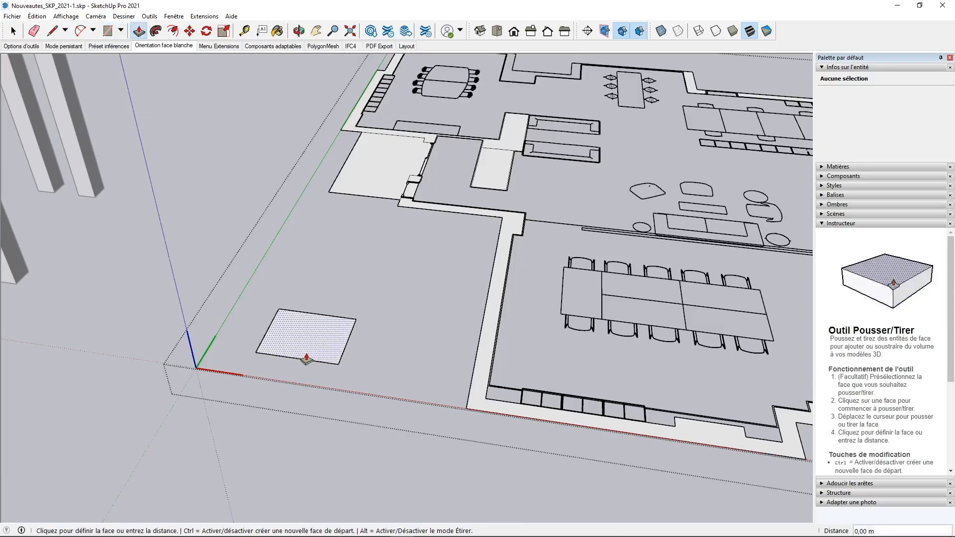
left_click(307, 358)
left_click(283, 256)
middle_click_drag(313, 198, 310, 412)
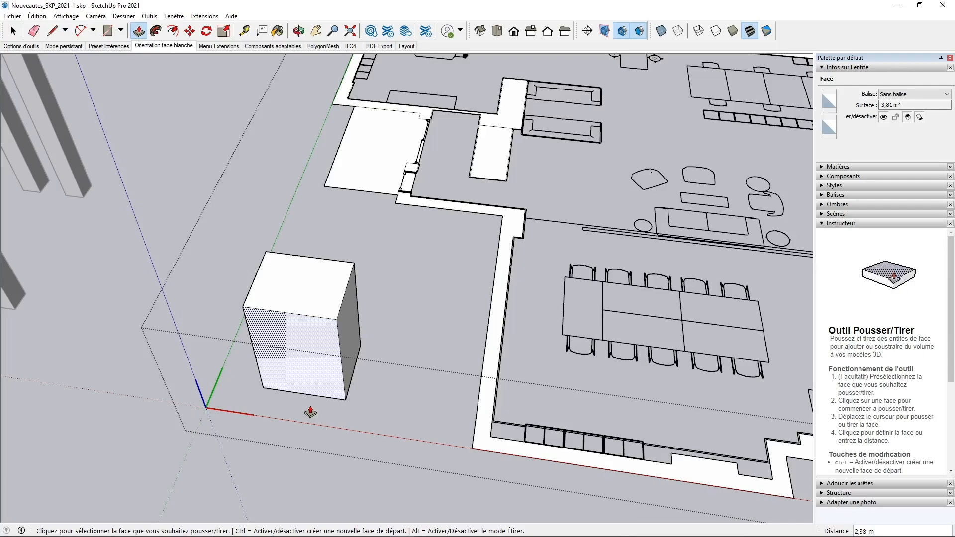
- Select the entire box near the plan's origin and delete it
key("space")
triple_click(307, 335)
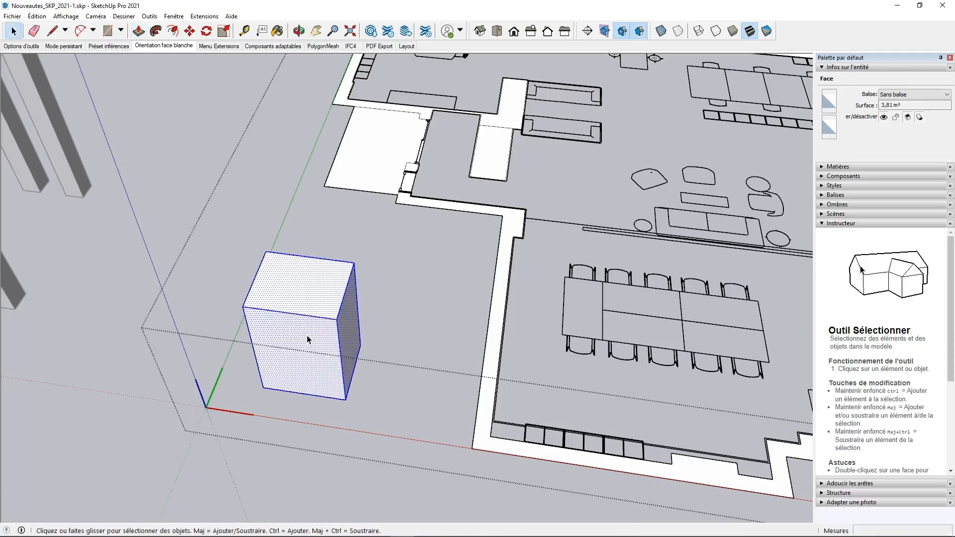
key("Delete")
scroll(306, 336, "down", 4)
middle_click_drag(487, 260, 378, 278, "shift")
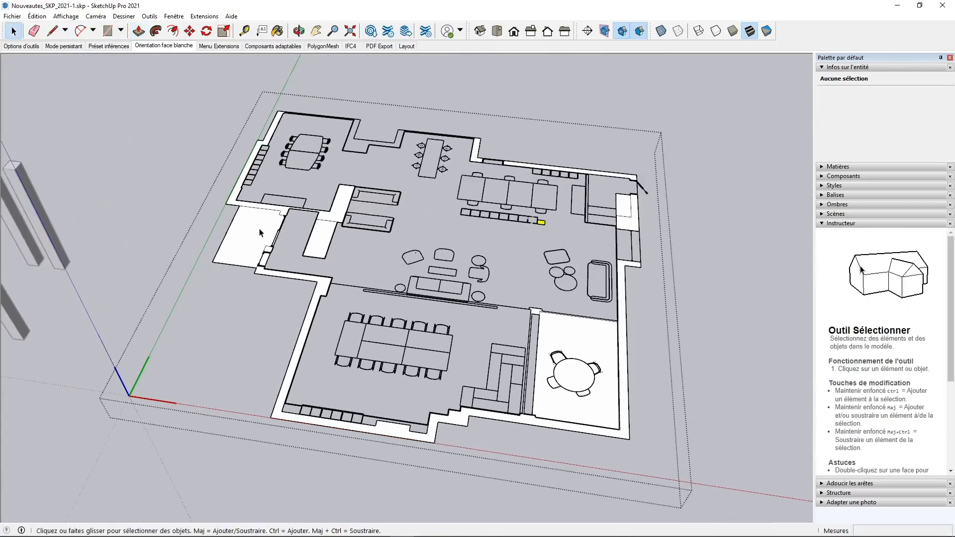
right_click(237, 245)
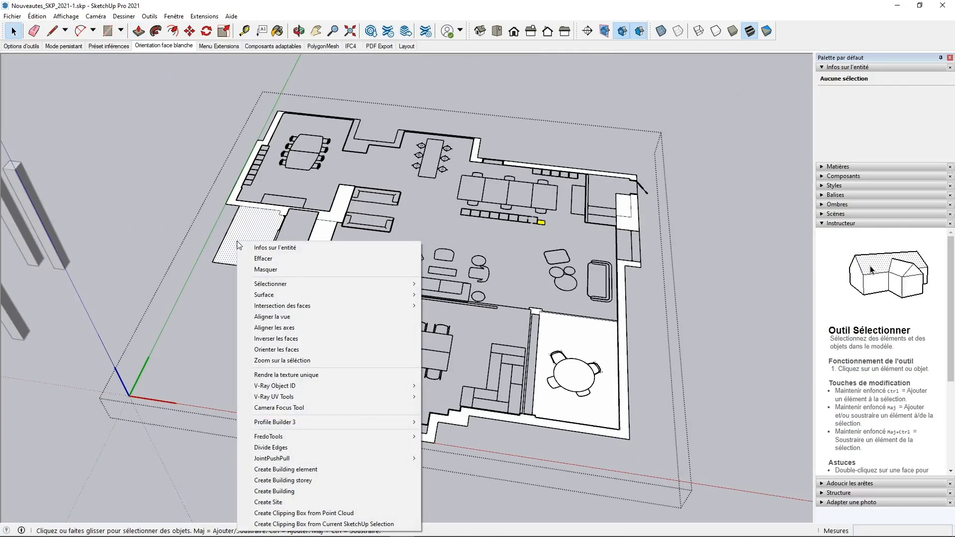
left_click(277, 338)
left_click(212, 332)
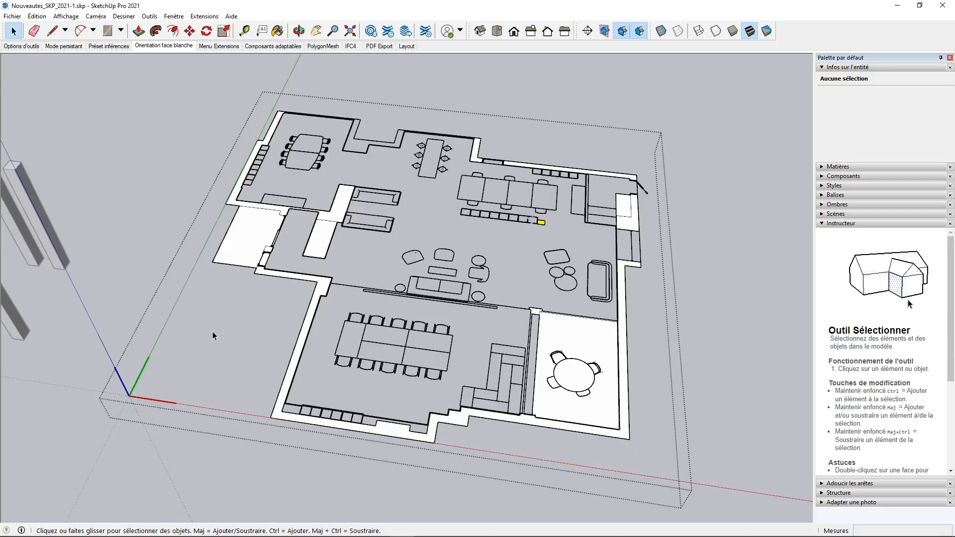
- Use Push/Pull to raise the wall face around the plan's front rooms by 2.50 m
key("p")
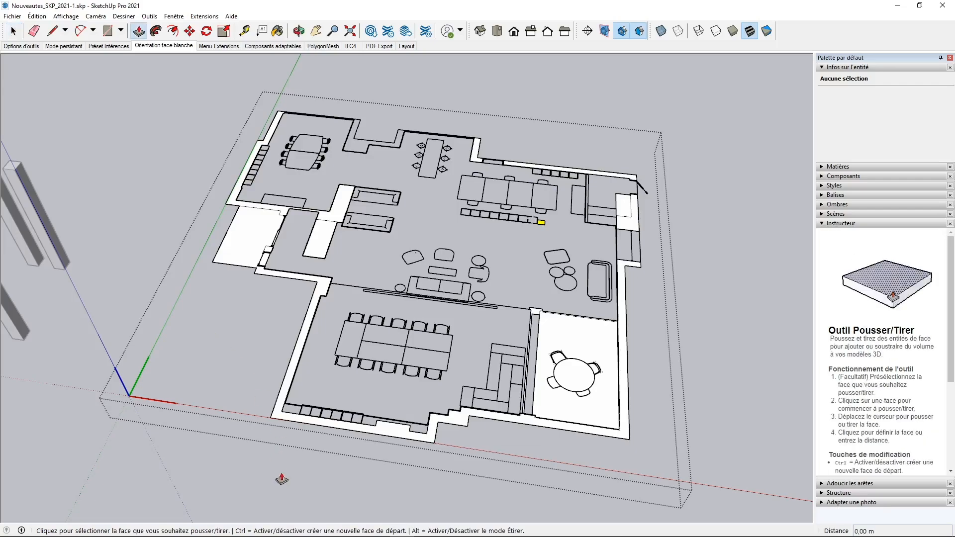
left_click(278, 418)
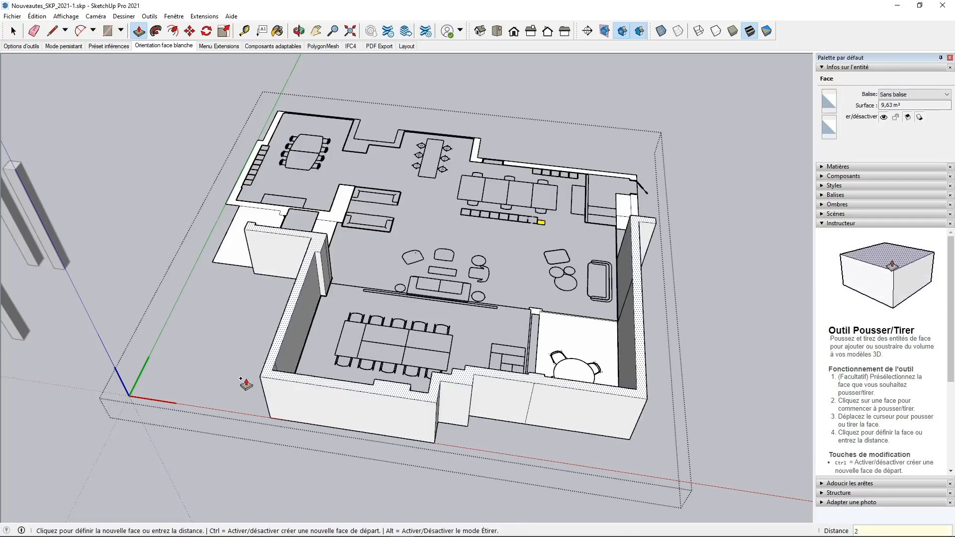
key("Return")
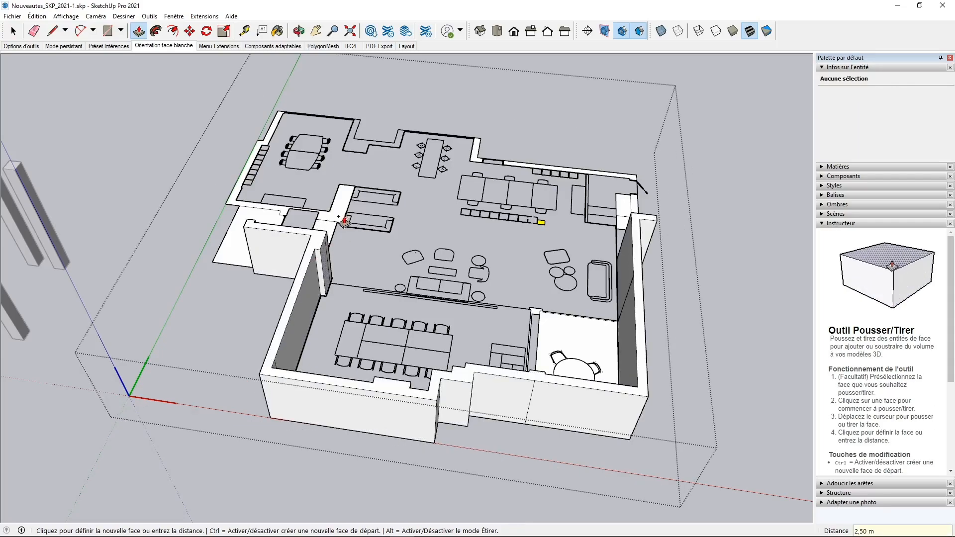
- Repeat the 2.50 m extrusion on the remaining wall faces and the interior post, and leave the floor-plan group
double_click(337, 223)
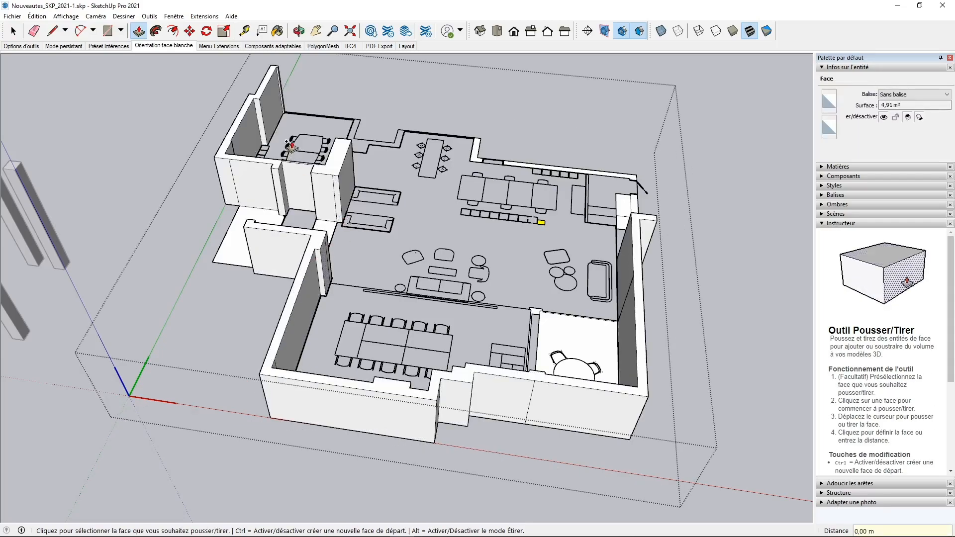
double_click(473, 158)
double_click(638, 183)
double_click(629, 196)
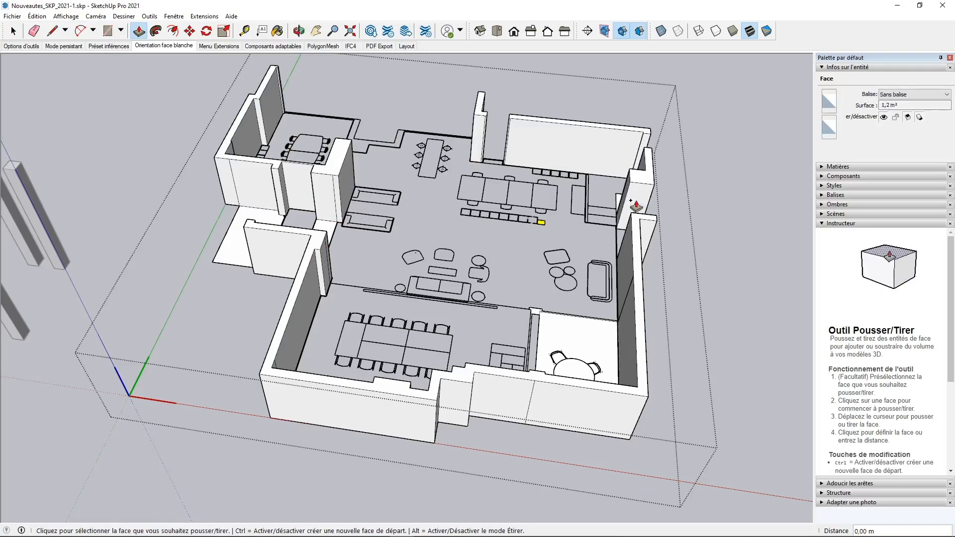
double_click(536, 312)
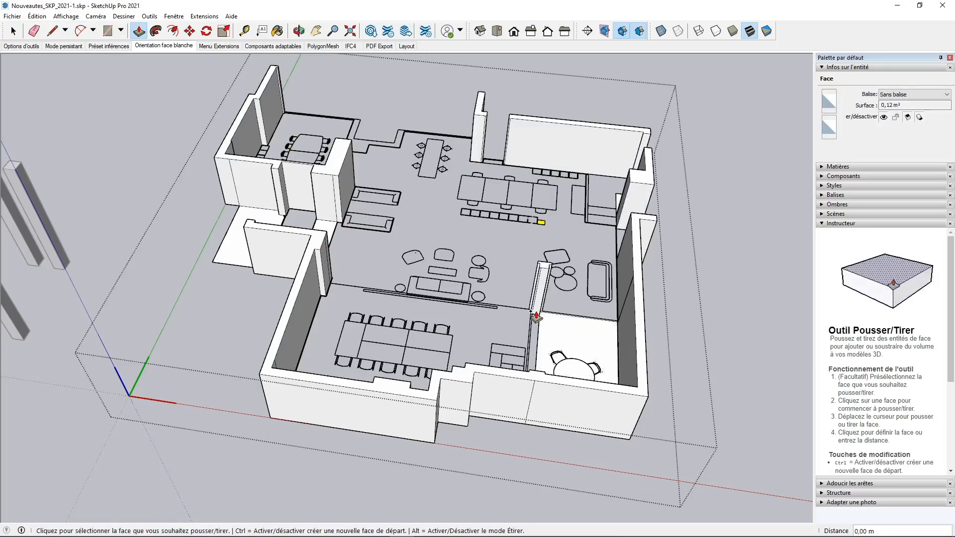
mouse_move(603, 401)
middle_mouse_down()
mouse_move(454, 305)
mouse_move(309, 264)
mouse_move(543, 206)
mouse_move(608, 338)
mouse_move(605, 411)
middle_mouse_up()
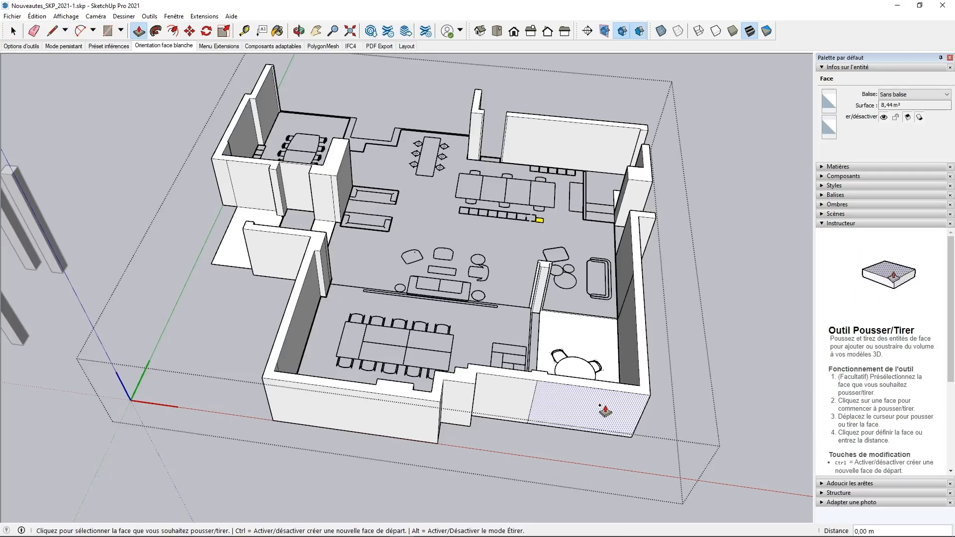
key("space")
left_click(158, 139)
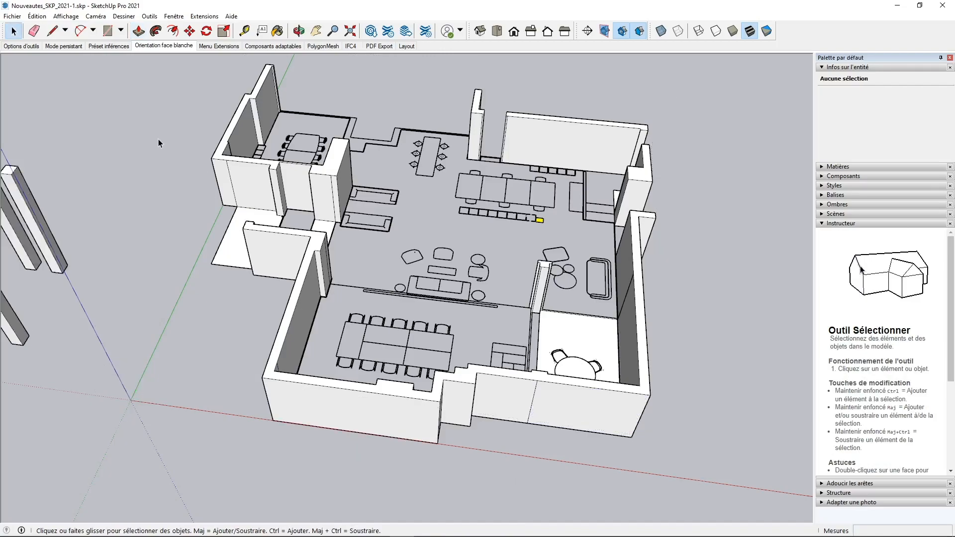
- Show the Menu Extensions scene and look through the list of extension commands, then close the list
left_click(215, 47)
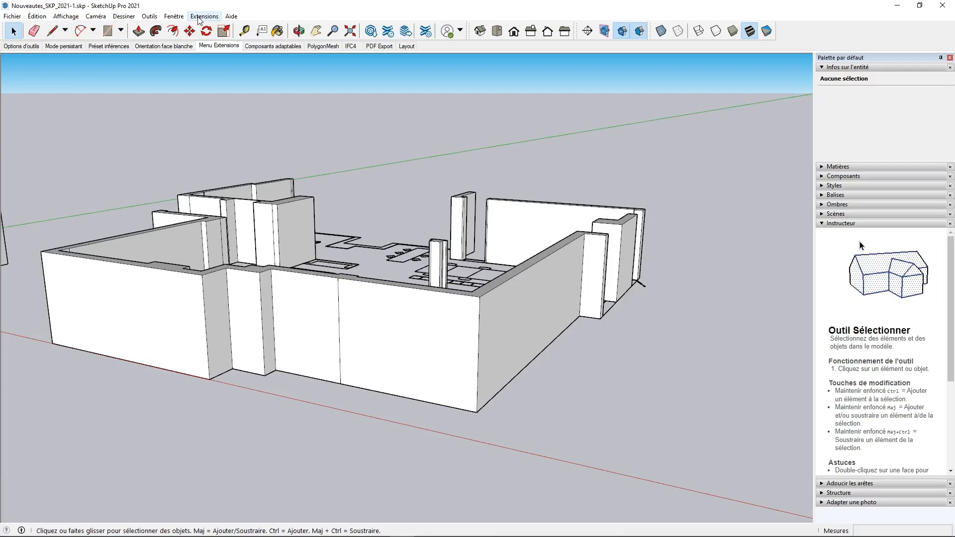
left_click(204, 16)
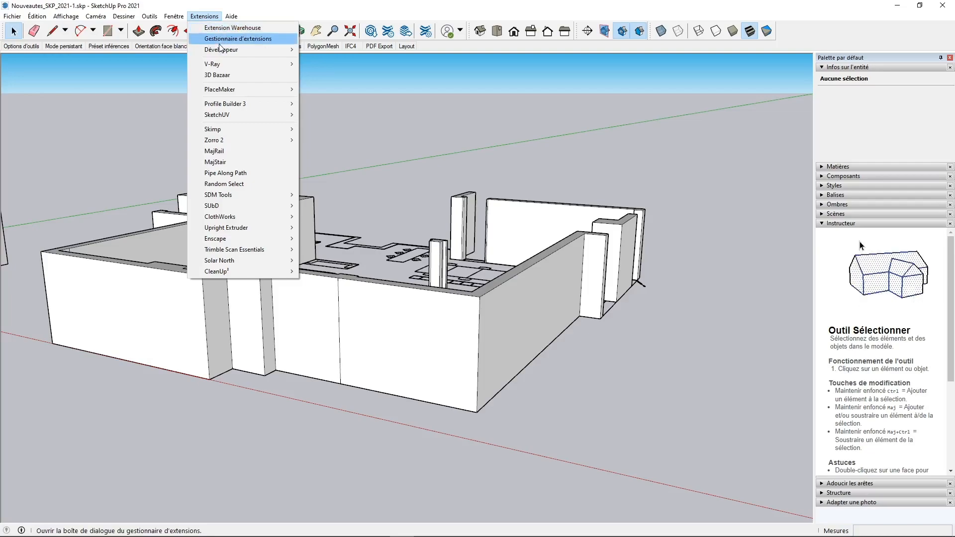
mouse_move(225, 50)
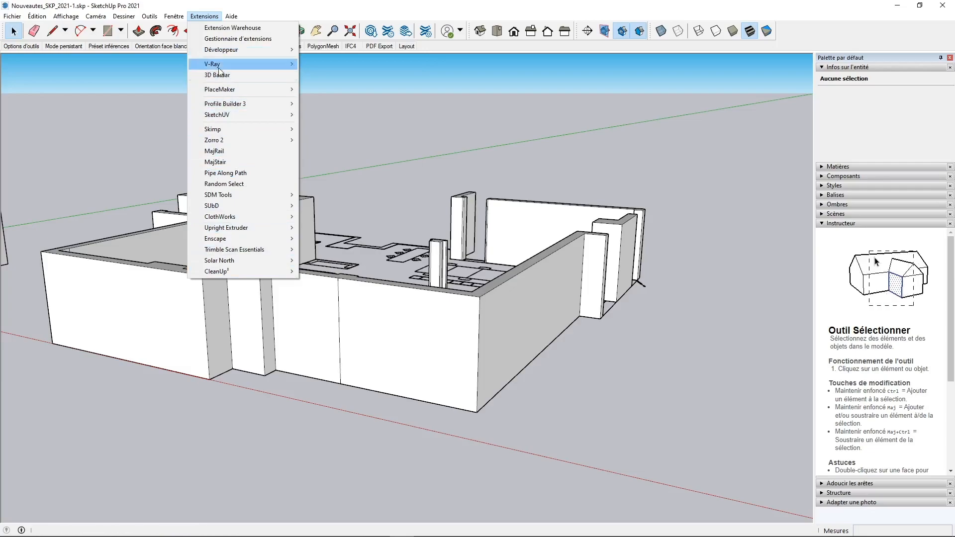
left_click(206, 17)
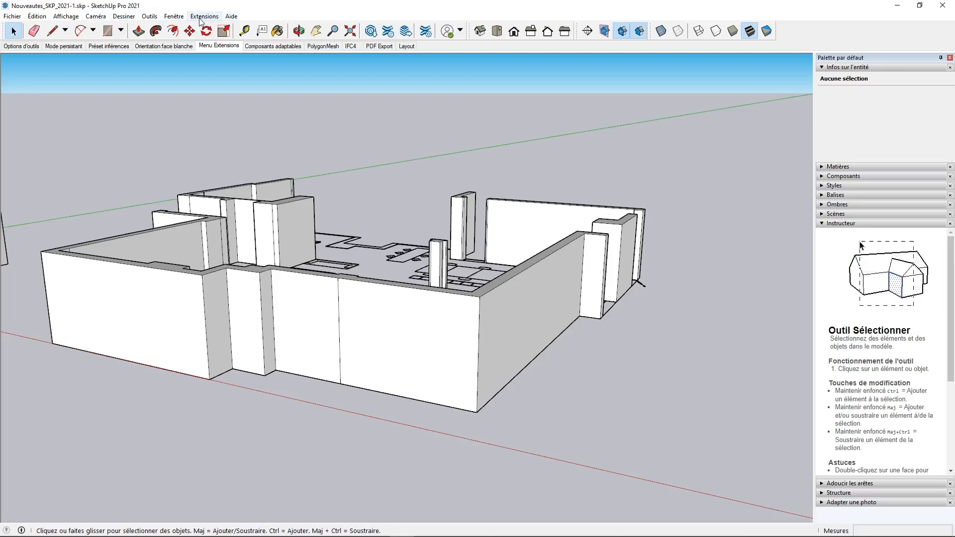
- In the Composants adaptables scene, download SketchUp Labs' Desk Live Component from 3D Warehouse and place it beside the red axis
left_click(264, 47)
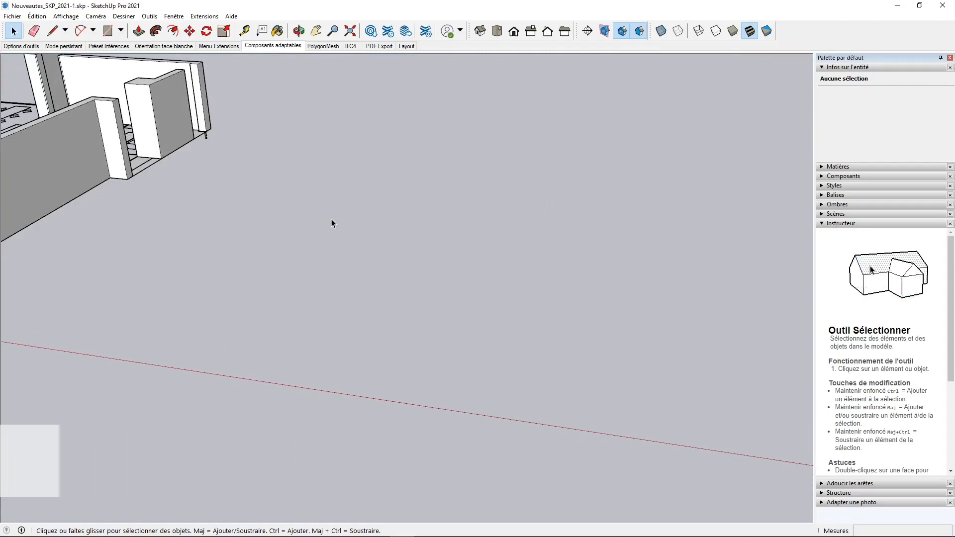
left_click(371, 31)
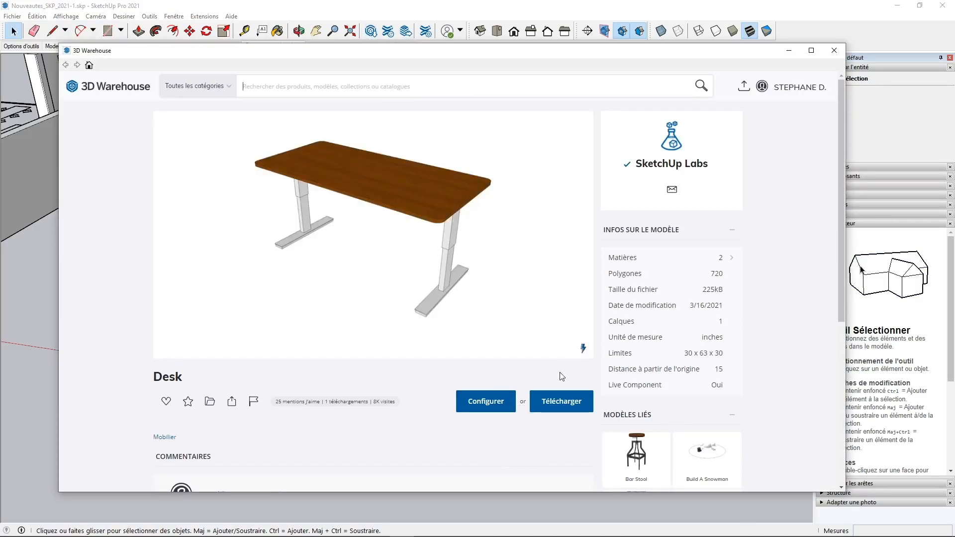
left_click(487, 405)
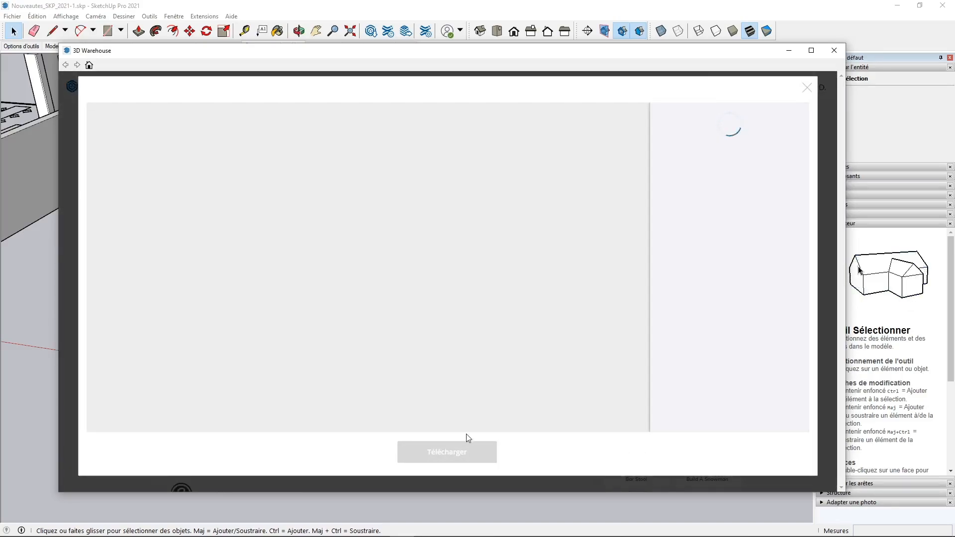
left_click(807, 88)
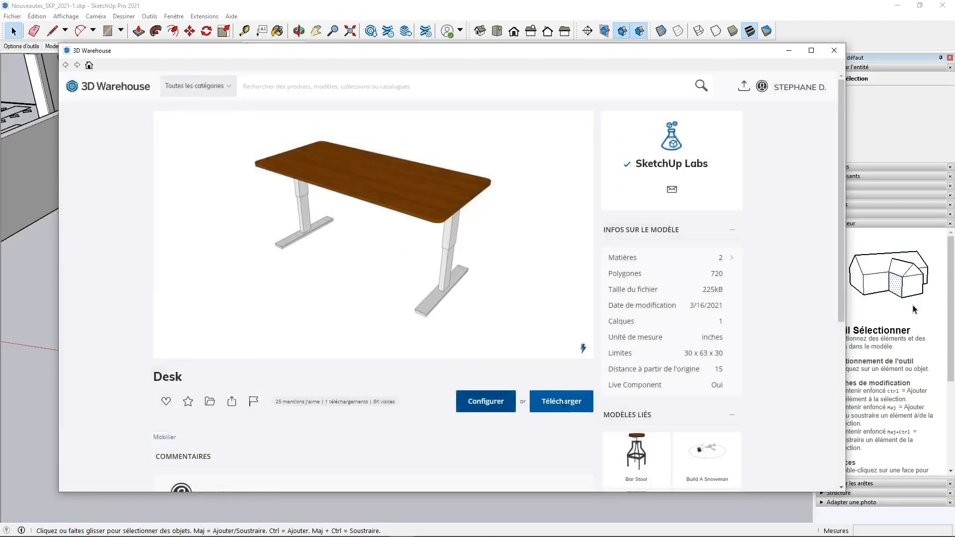
left_click(562, 402)
left_click(428, 296)
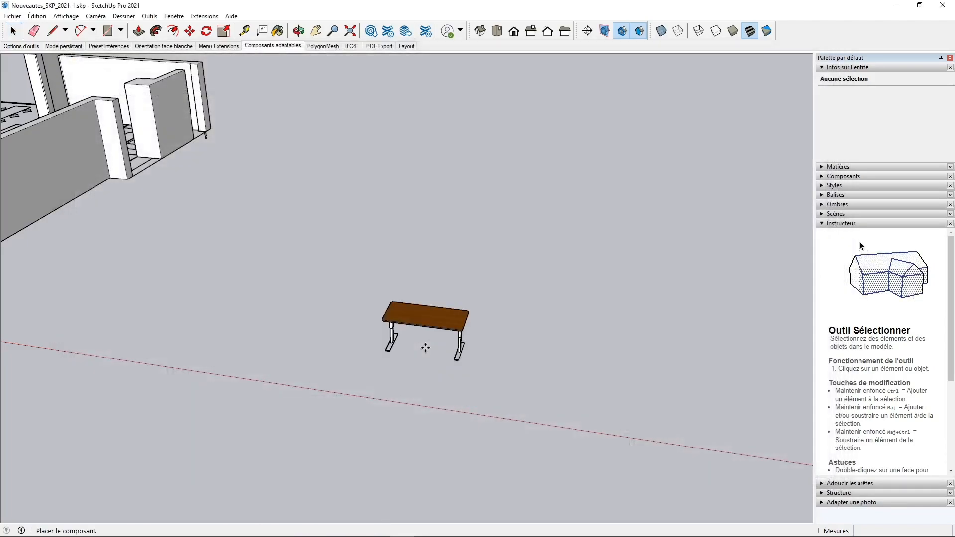
left_click(360, 370)
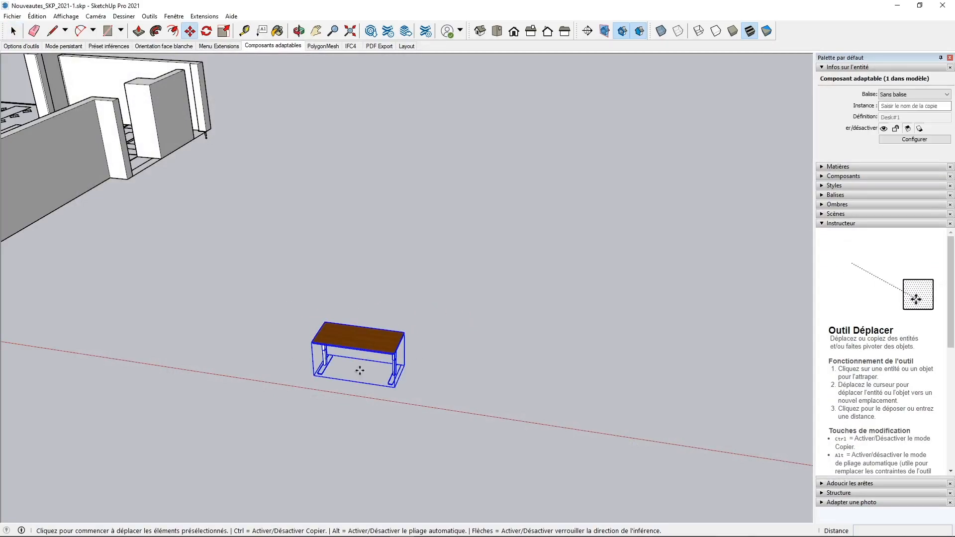
- Open the placed desk's Live Component configuration to examine its options, and close it
left_click(13, 31)
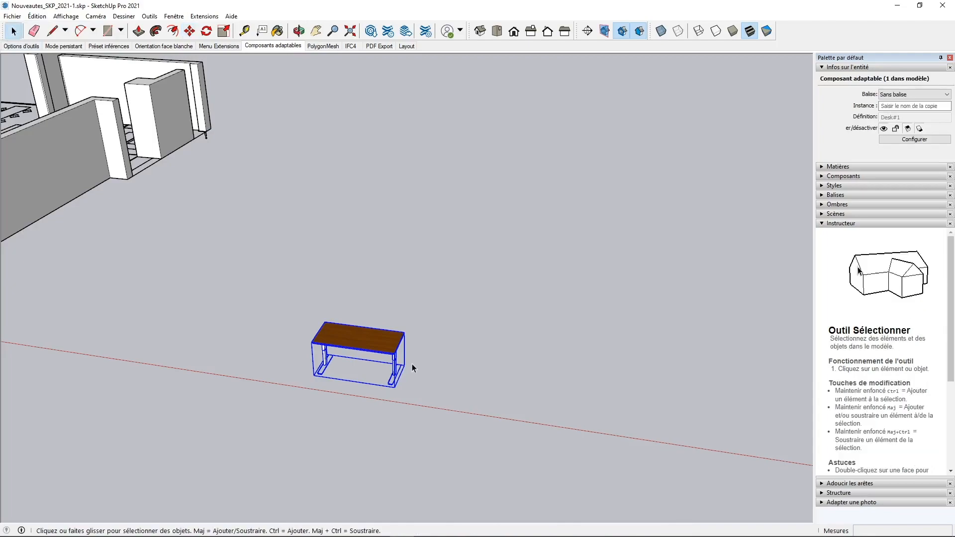
double_click(340, 339)
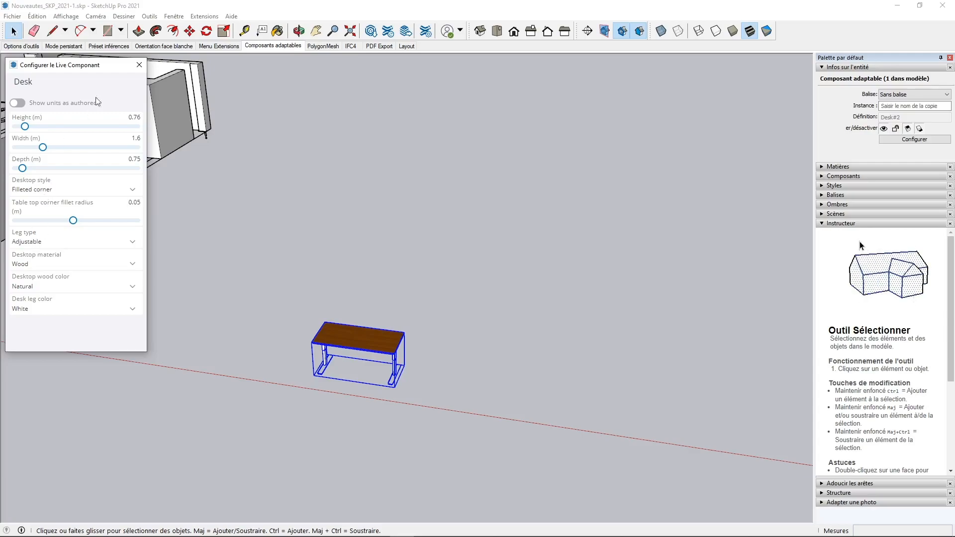
left_click(138, 65)
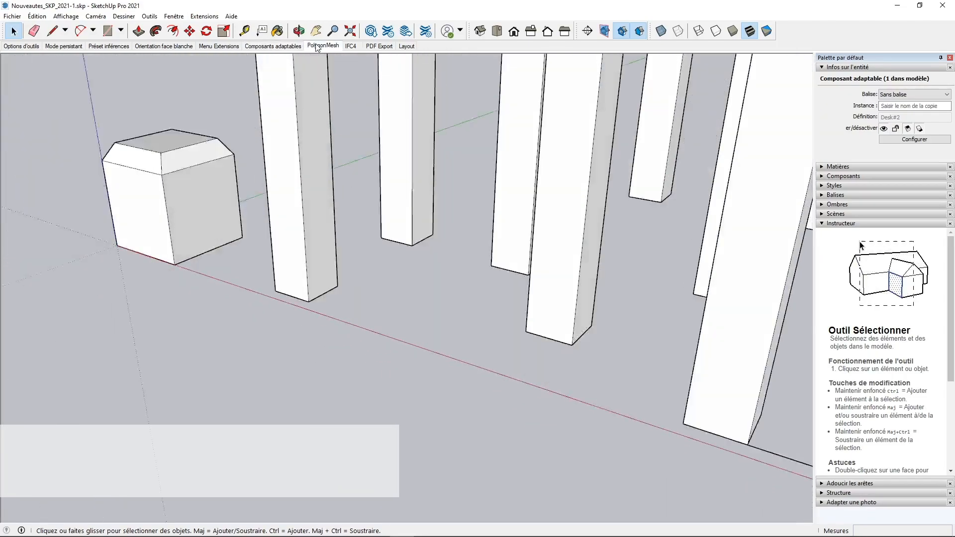
- In the PolygonMesh scene, select the chamfered box, columns and stray edges near the origin and delete them
scroll(251, 171, "down", 6)
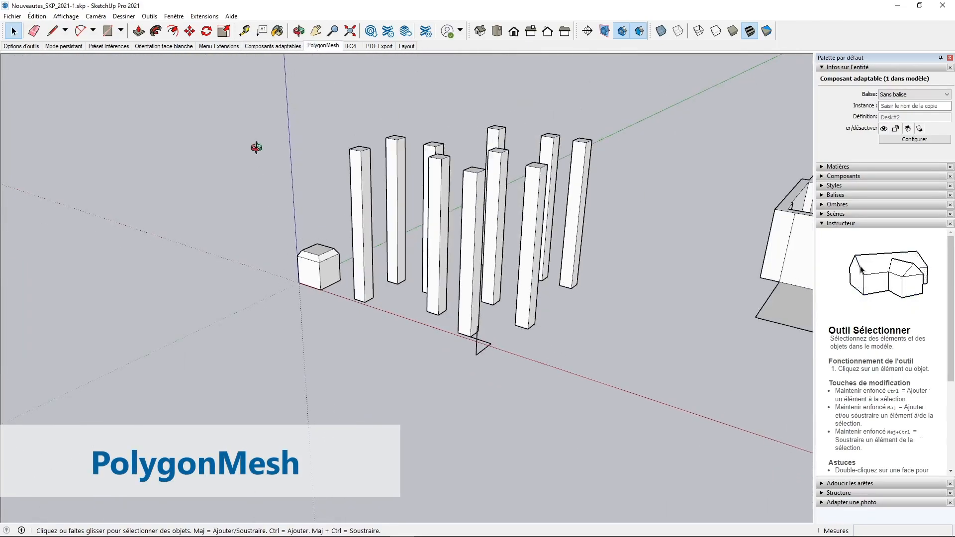
left_click_drag(204, 85, 633, 408)
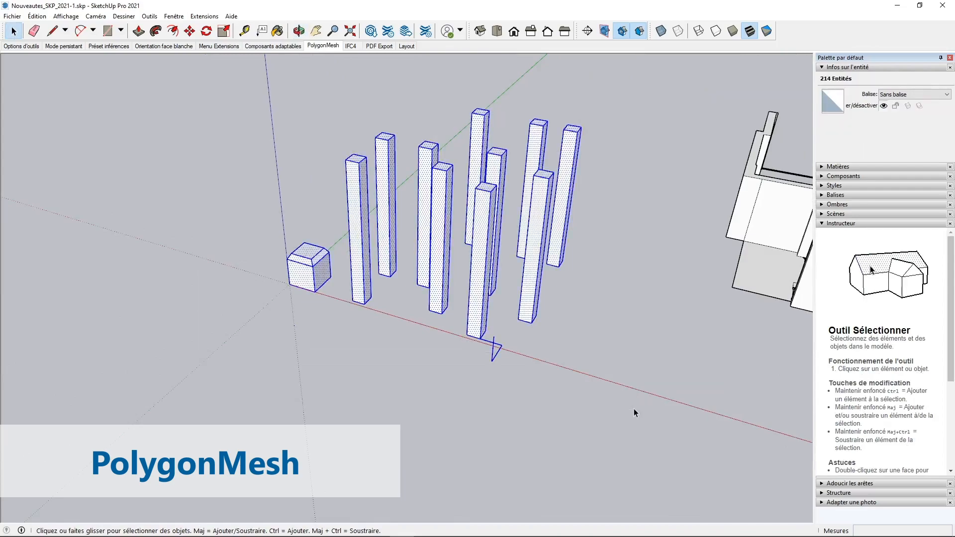
key("Delete")
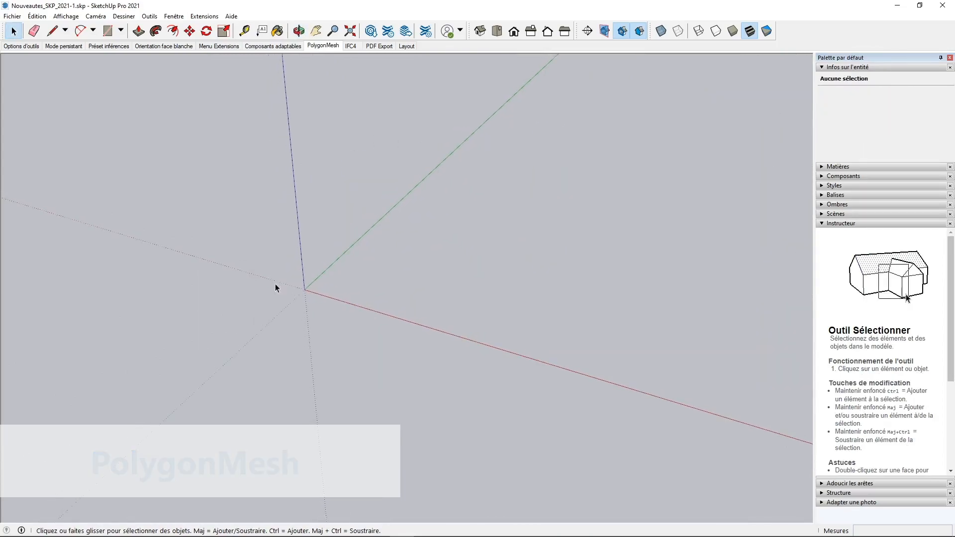
- Display the Skimp extension's toolbar
scroll(319, 279, "up", 4)
mouse_move(285, 292)
middle_mouse_down("shift")
mouse_move(363, 316)
mouse_move(285, 288)
mouse_move(298, 294)
middle_mouse_up("shift")
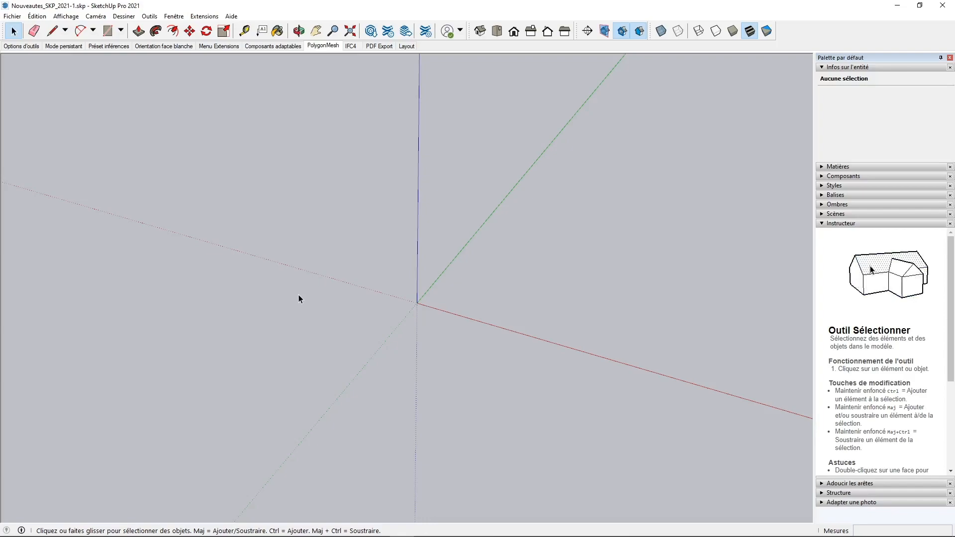
right_click(204, 32)
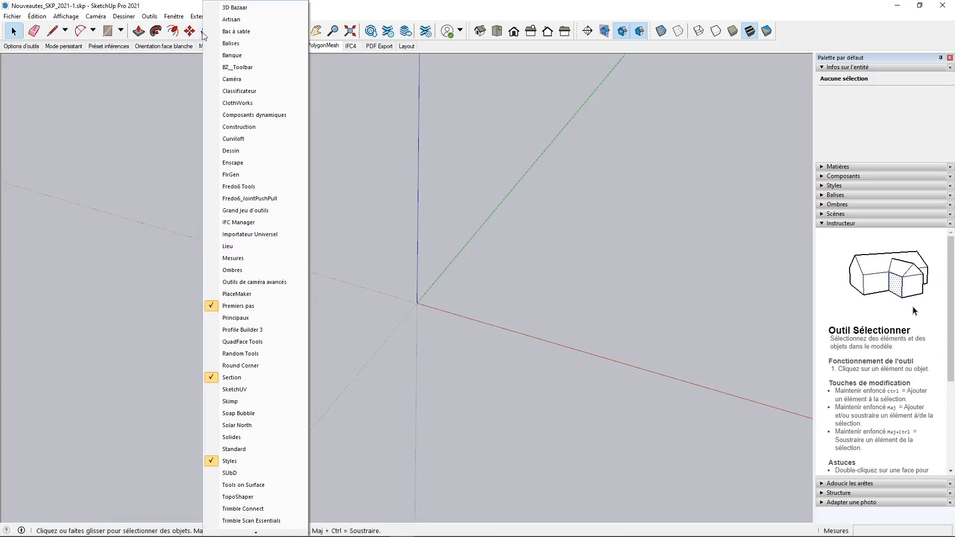
left_click(225, 404)
- Load ylwchair_.fbx into Skimp's import preview from Documents > 3D models > Chairs > Yellow loft chair > export
left_click(36, 82)
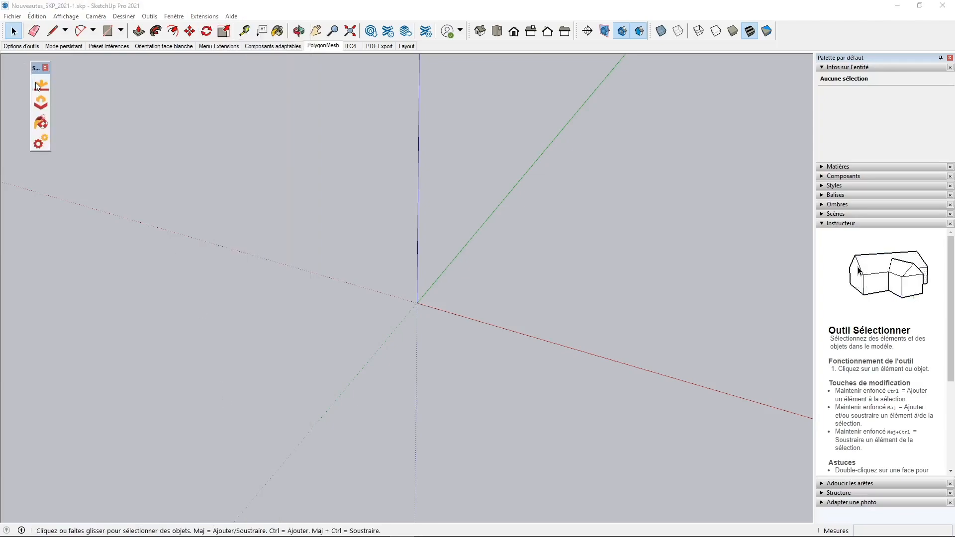
left_click(130, 144)
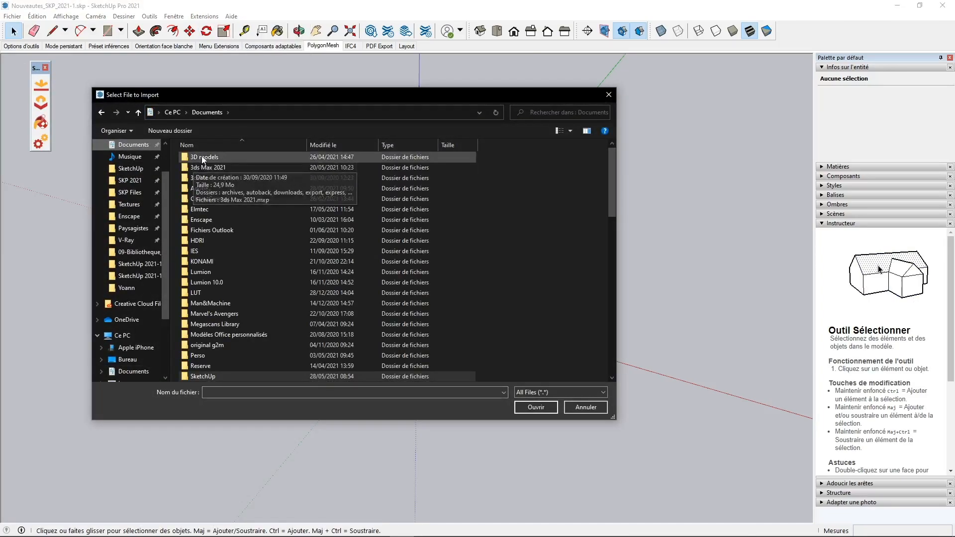
double_click(201, 159)
double_click(205, 230)
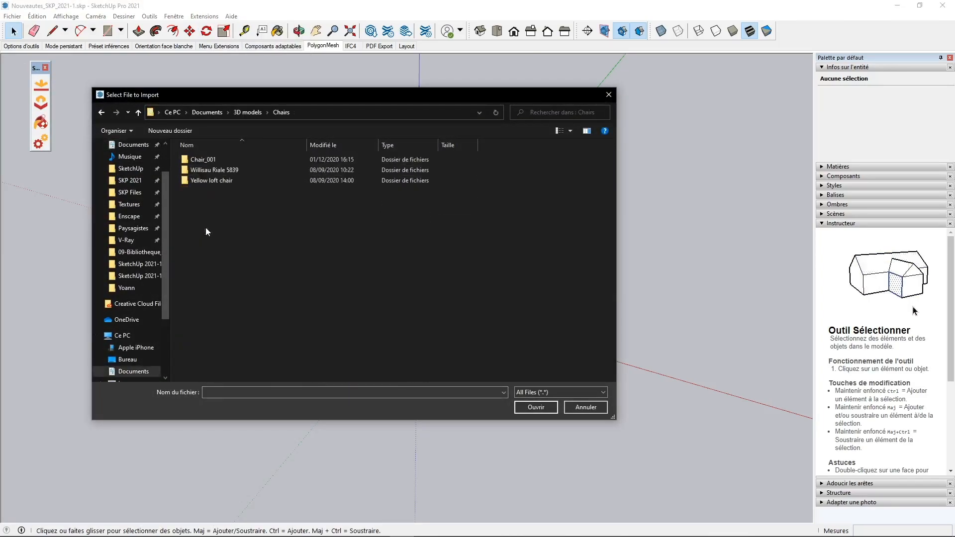
double_click(211, 181)
double_click(199, 160)
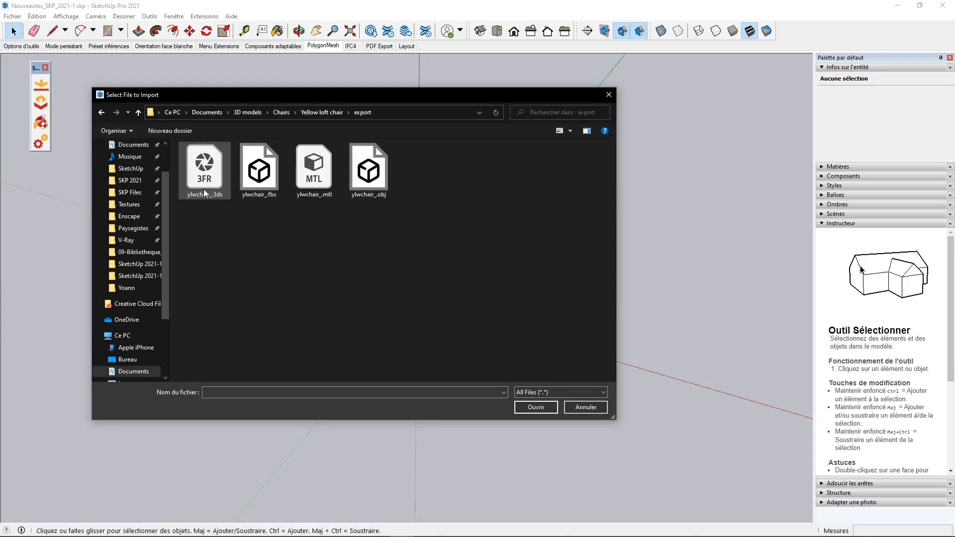
left_click(279, 198)
left_click(534, 406)
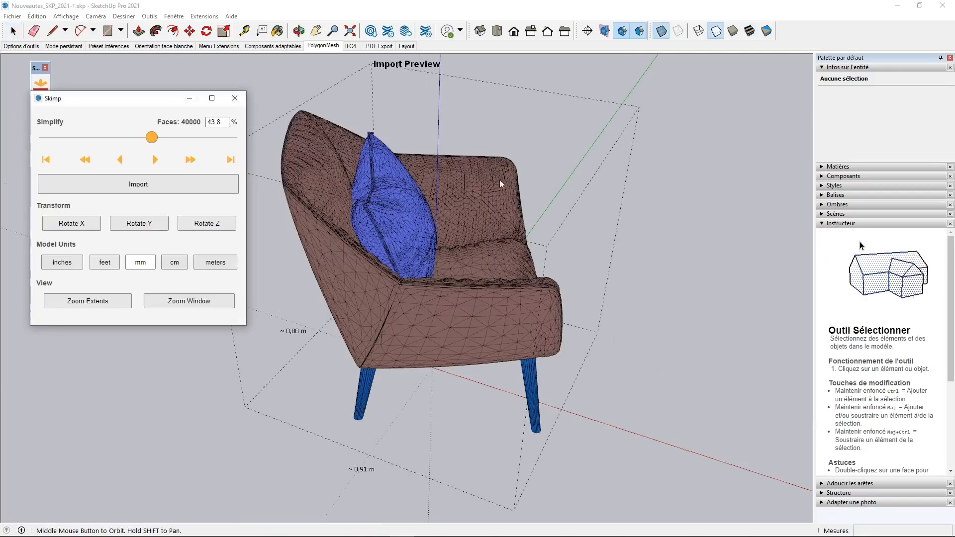
- Set the armchair preview's Simplify level to the end that keeps the most faces, and import the chair into the model
middle_click_drag(547, 256, 259, 234)
left_click(148, 138)
left_click_drag(148, 138, 5, 142)
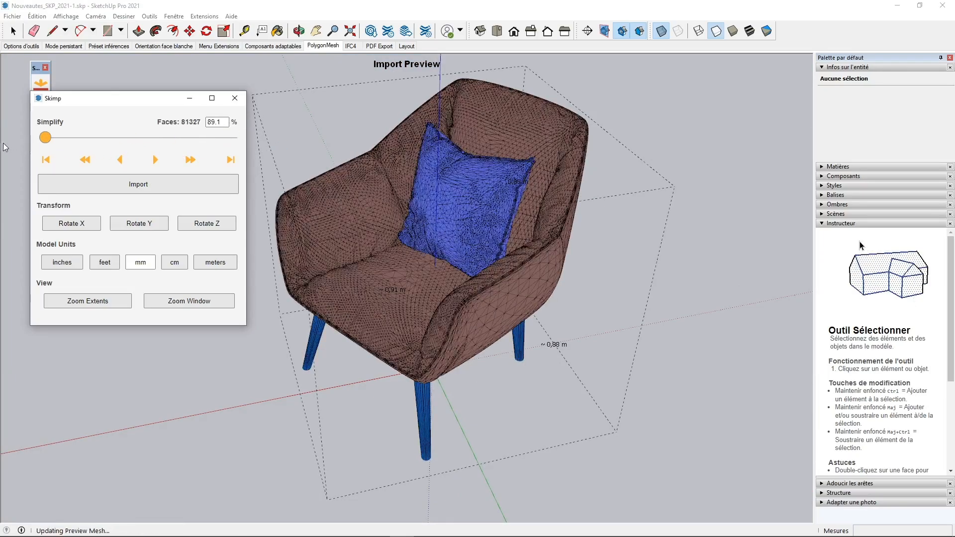
left_click(126, 193)
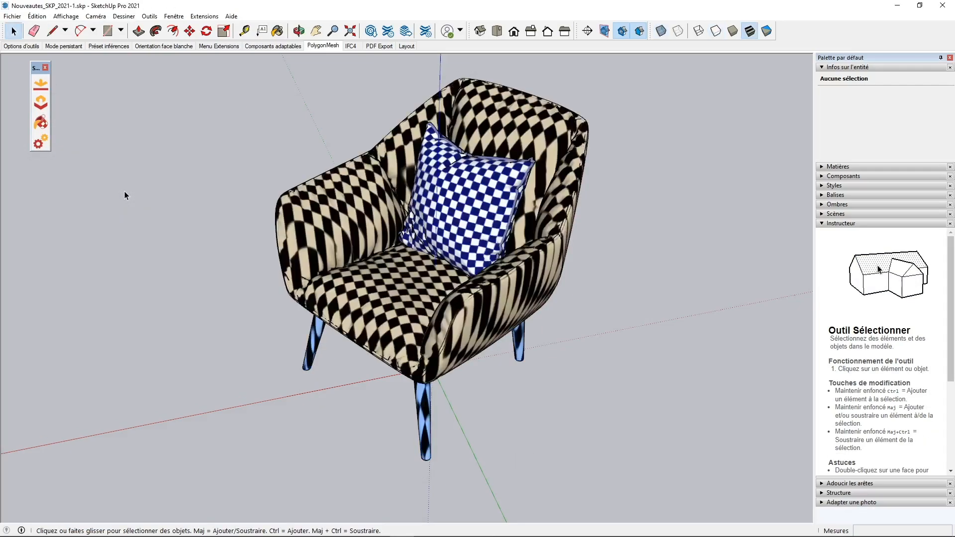
- Display the Artisan toolbar and position it beside the Skimp toolbar
middle_click_drag(415, 302, 439, 310)
right_click(85, 47)
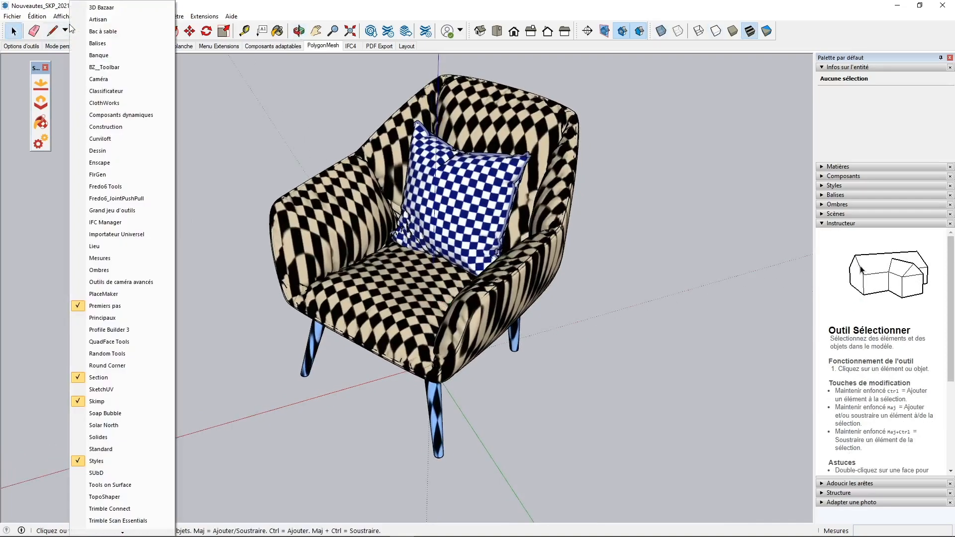
left_click(124, 12)
left_click_drag(11, 103, 6, 79)
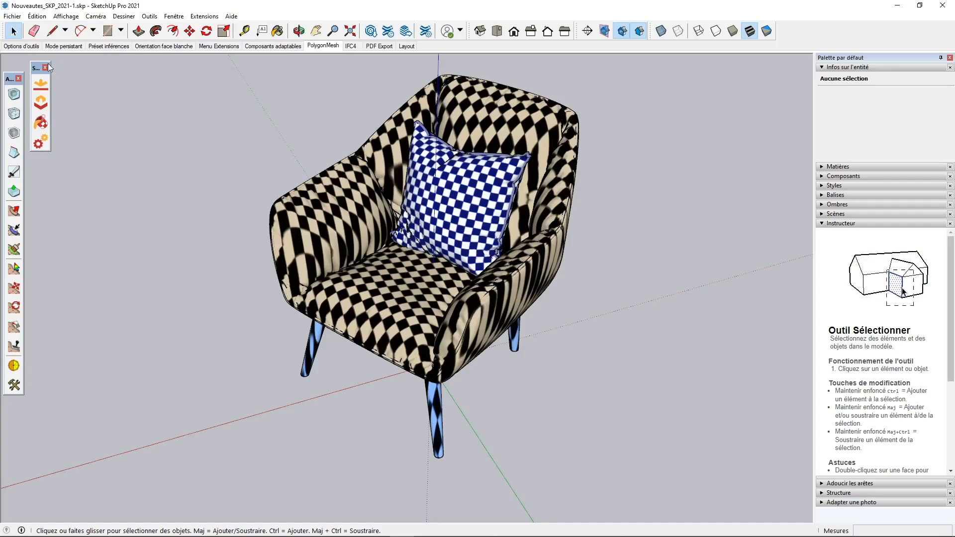
- Close the Artisan and Skimp toolbars and switch to the IFC4 scene
left_click(19, 79)
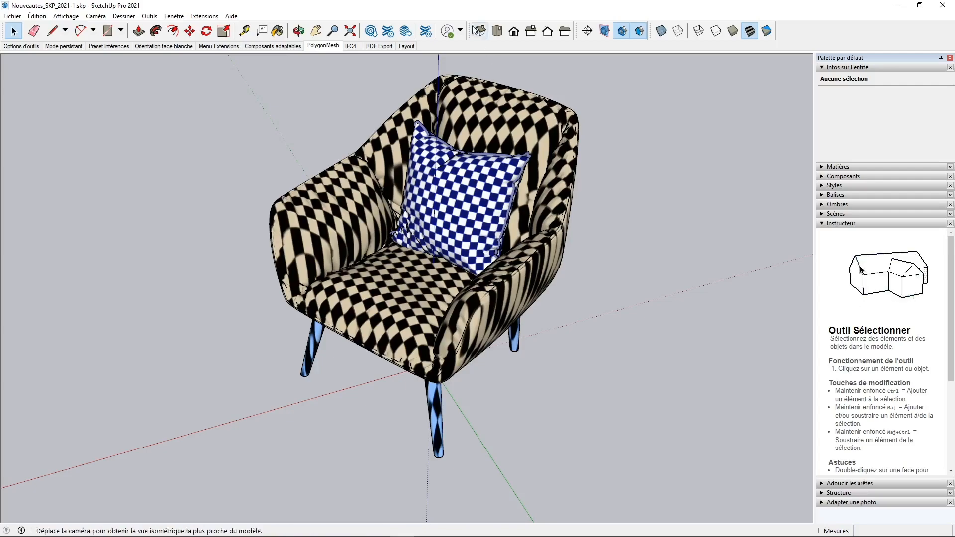
left_click(348, 49)
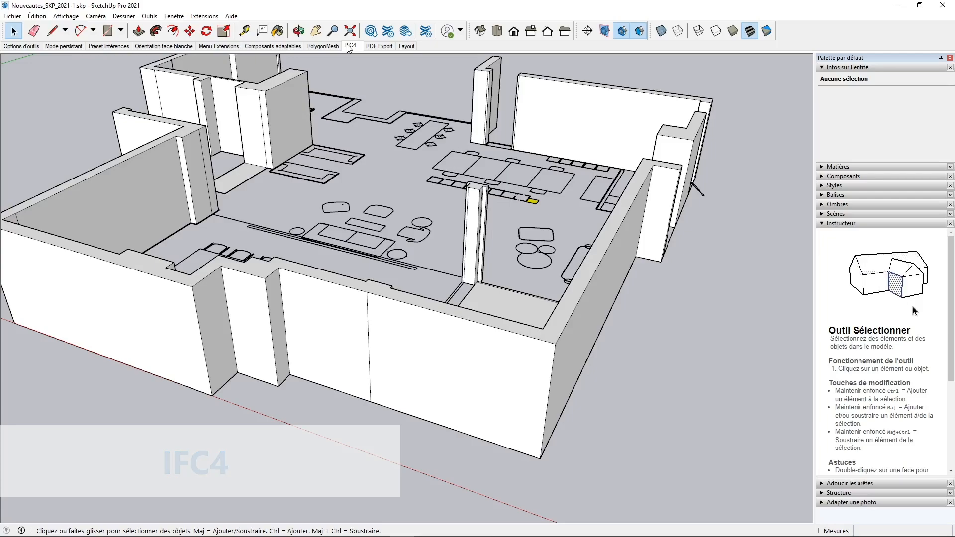
- Import the IFC4.skc classification system into the model through the Classifications section of the model info
left_click(176, 20)
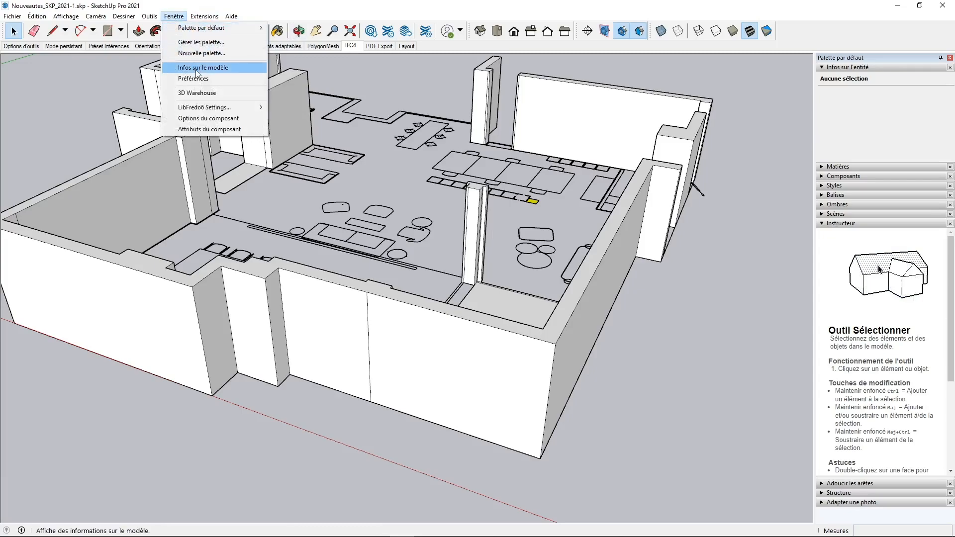
left_click(195, 70)
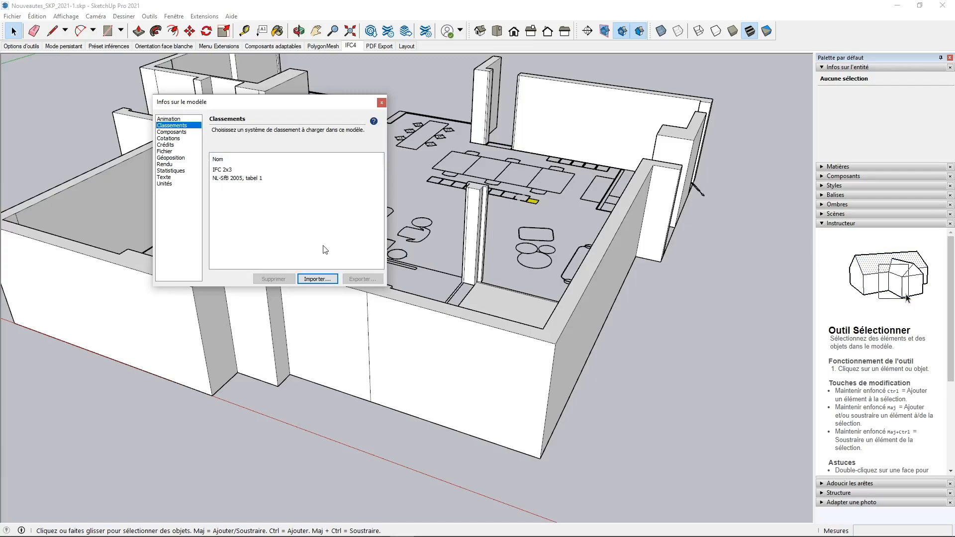
left_click(317, 280)
left_click(266, 192)
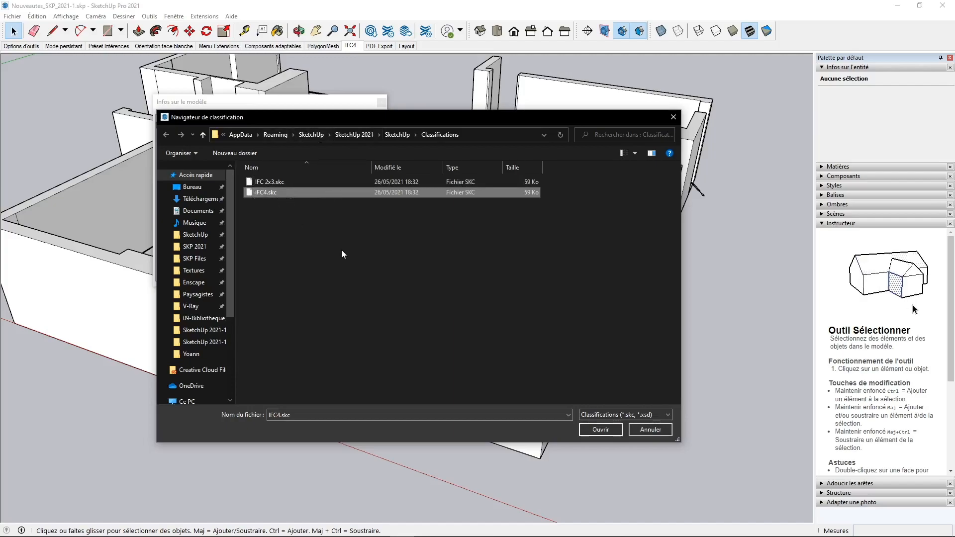
left_click(593, 428)
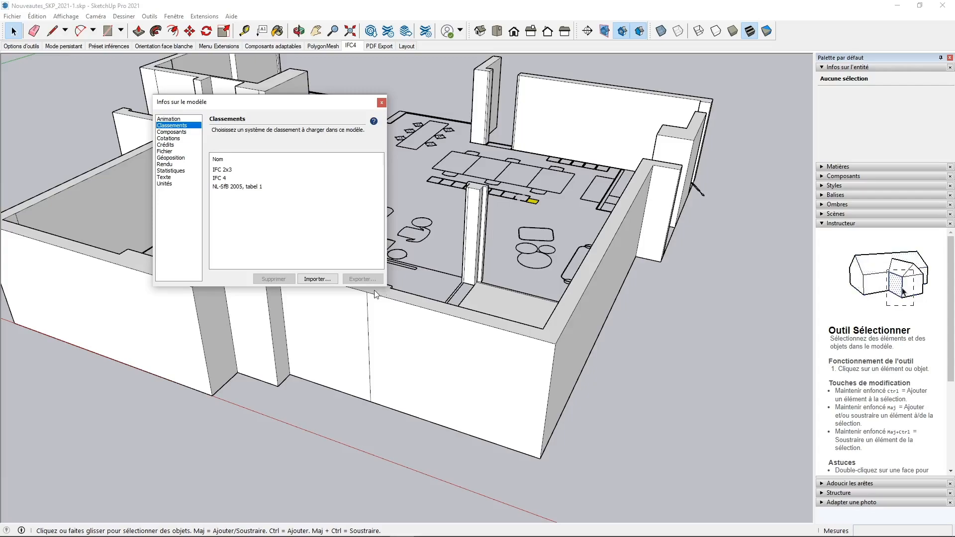
left_click(381, 104)
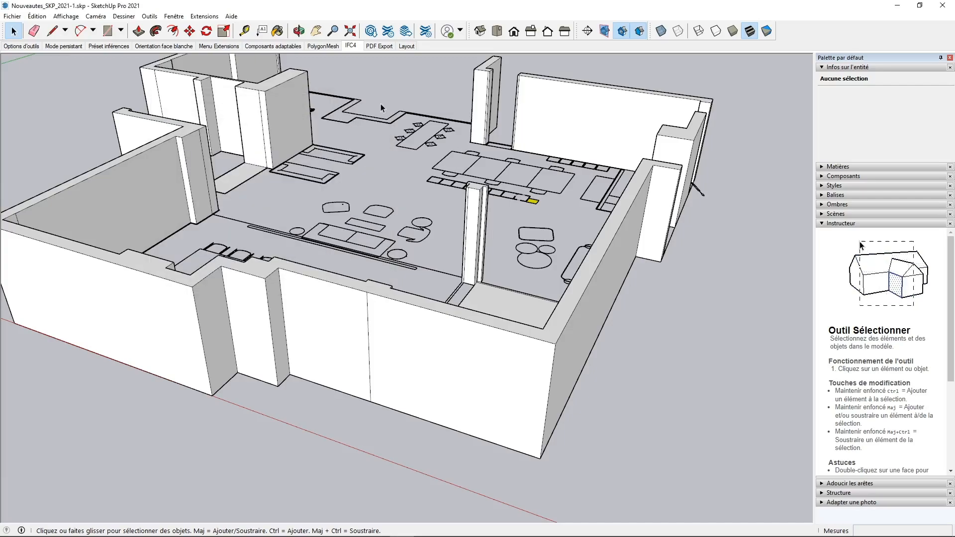
- In the PDF Export scene, look up the PDF file type among the 2D graphic export formats, and cancel the export
left_click(378, 46)
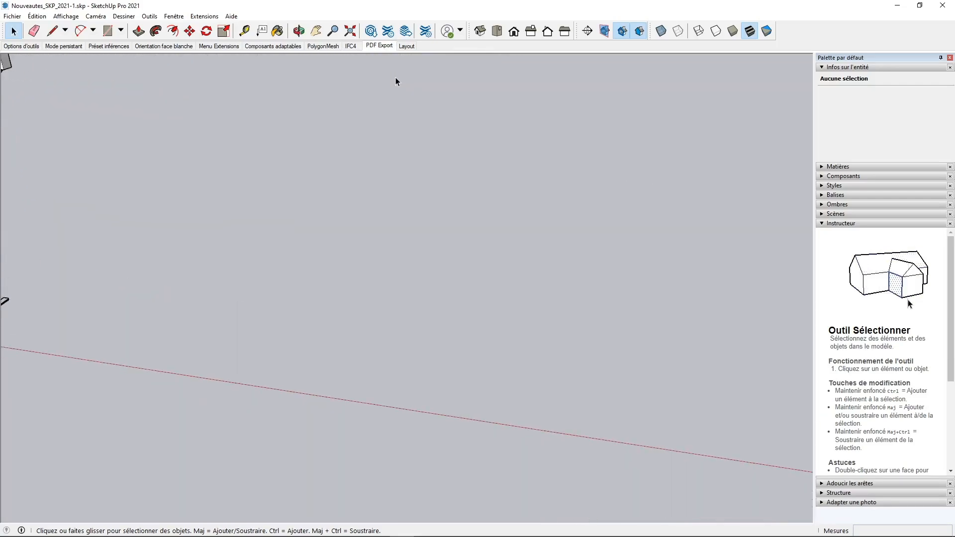
left_click(13, 16)
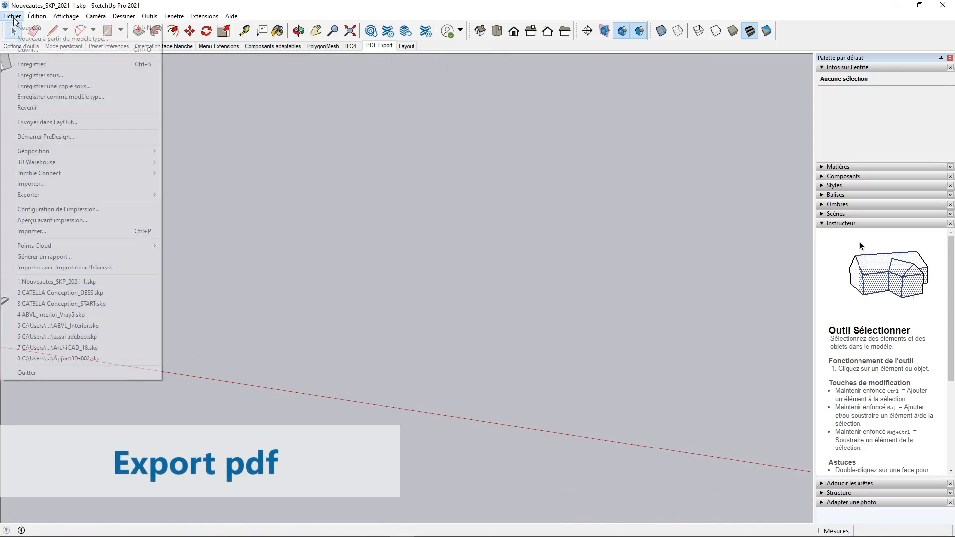
mouse_move(119, 194)
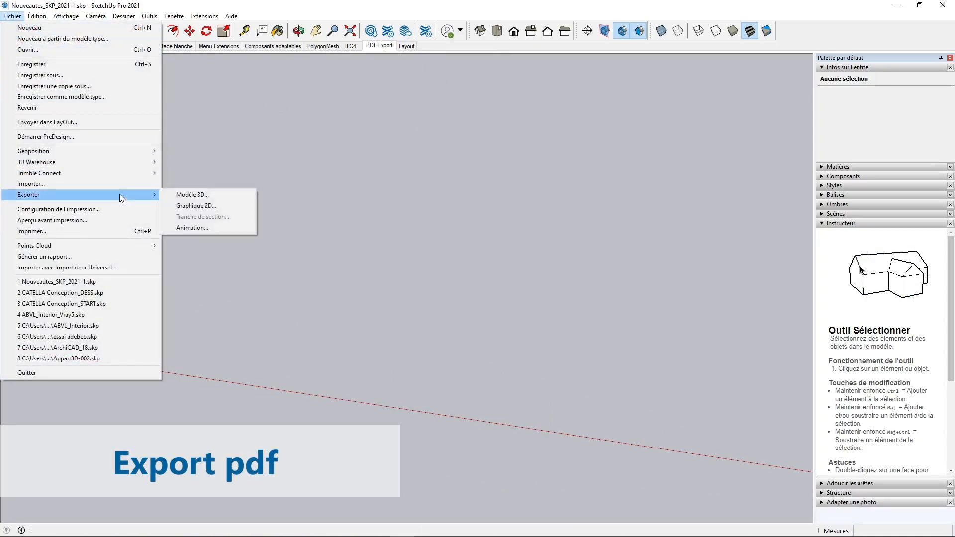
left_click(205, 205)
left_click_drag(516, 149, 390, 90)
left_click(320, 381)
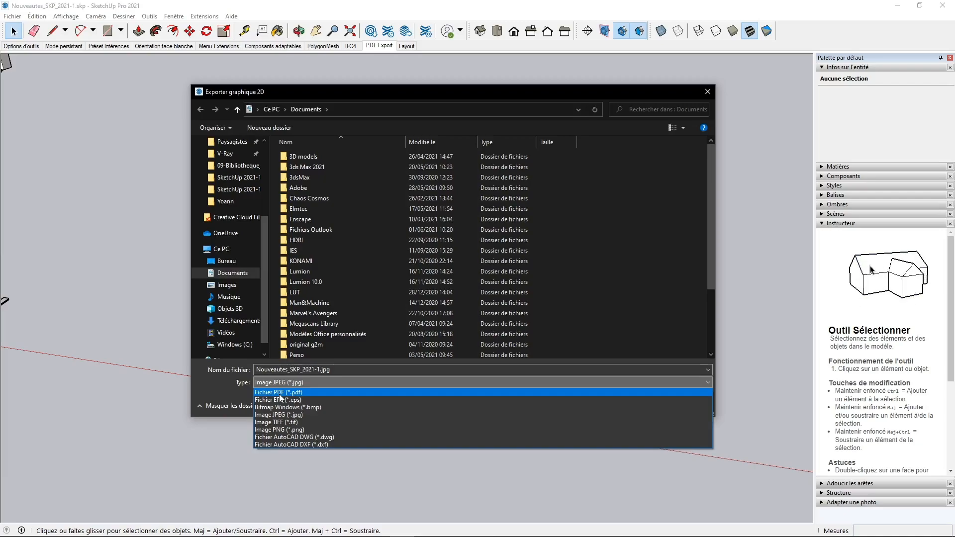
left_click(222, 384)
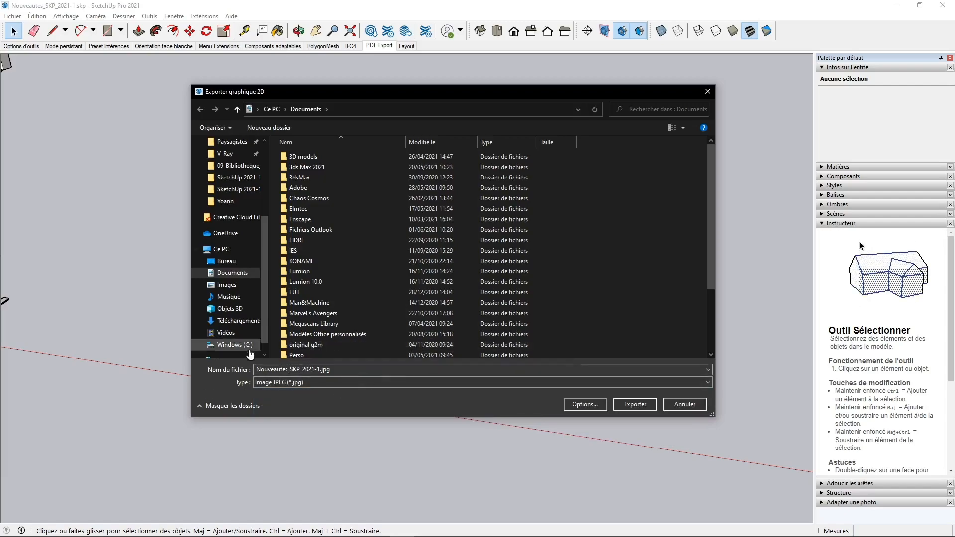
left_click(684, 404)
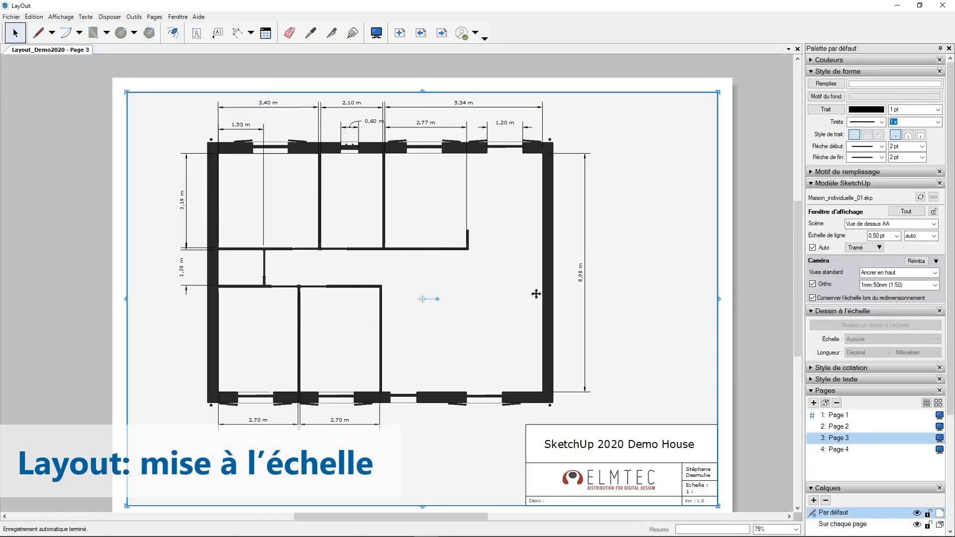
- Switch to LayOut's Layout_Demo2020 Page 3 and review the preset scales available for the floor plan viewport
middle_click_drag(667, 344, 642, 334)
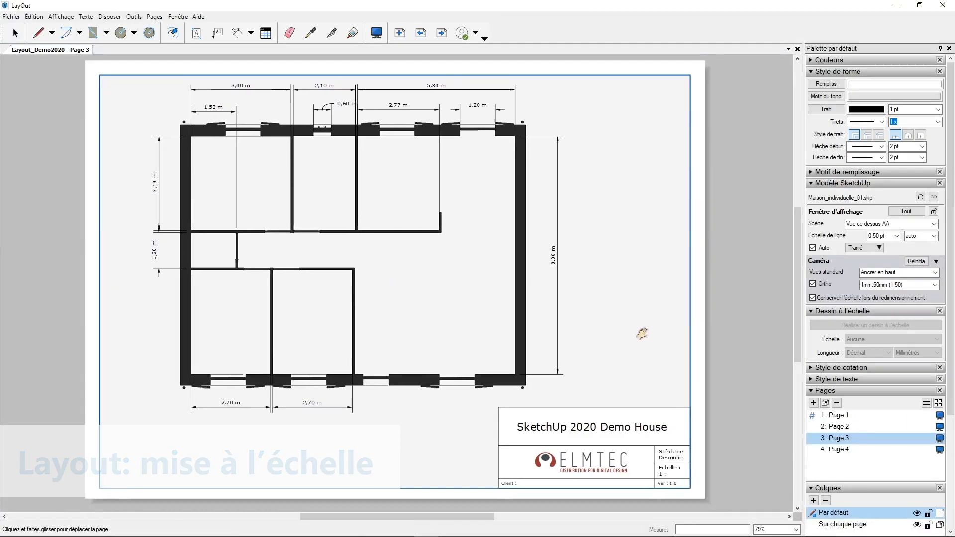
left_click(935, 287)
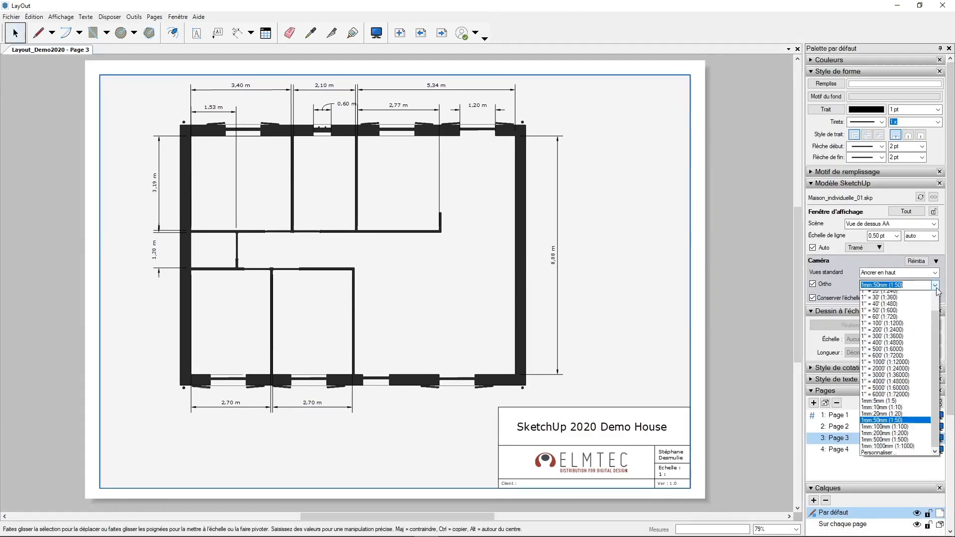
mouse_move(935, 349)
left_mouse_down()
mouse_move(935, 301)
mouse_move(933, 384)
mouse_move(934, 298)
mouse_move(935, 354)
left_mouse_up()
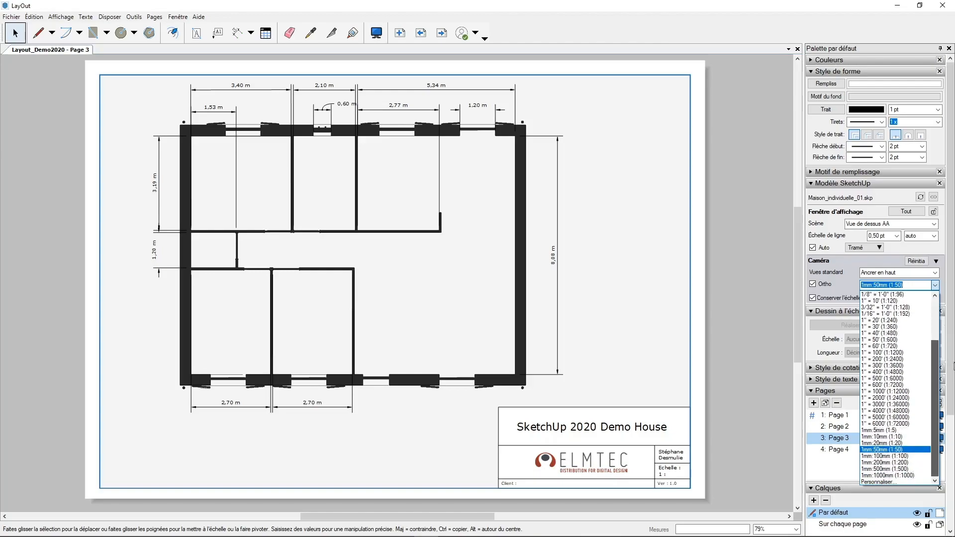
left_click(745, 281)
double_click(871, 286)
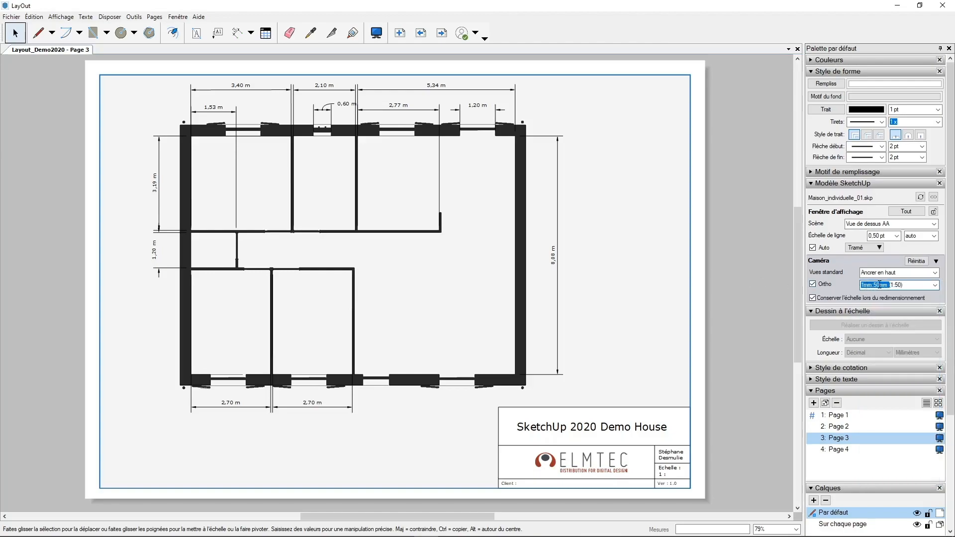
left_click(668, 275)
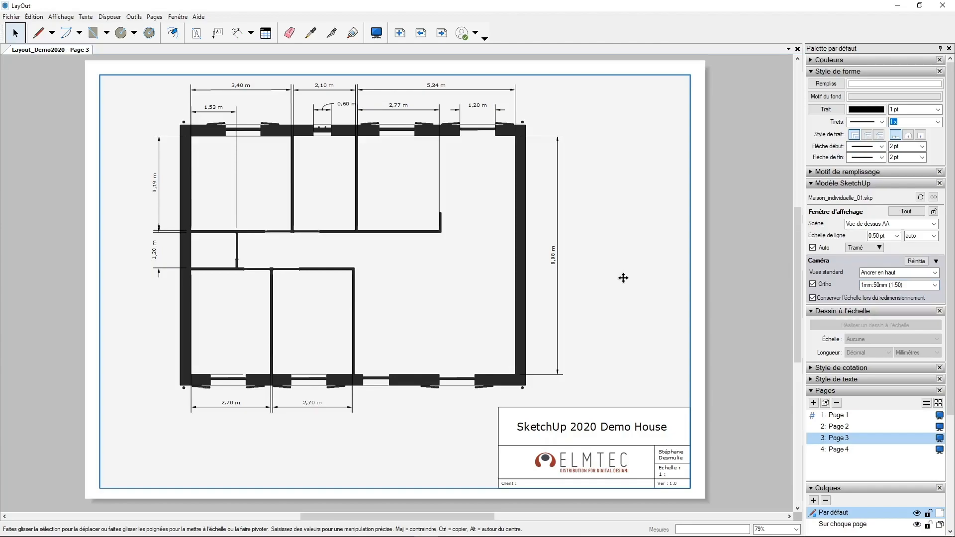
- Set the floor plan viewport's orthographic scale to the custom-entered ratio 1:100
double_click(872, 282)
double_click(872, 283)
left_click(873, 283)
double_click(867, 285)
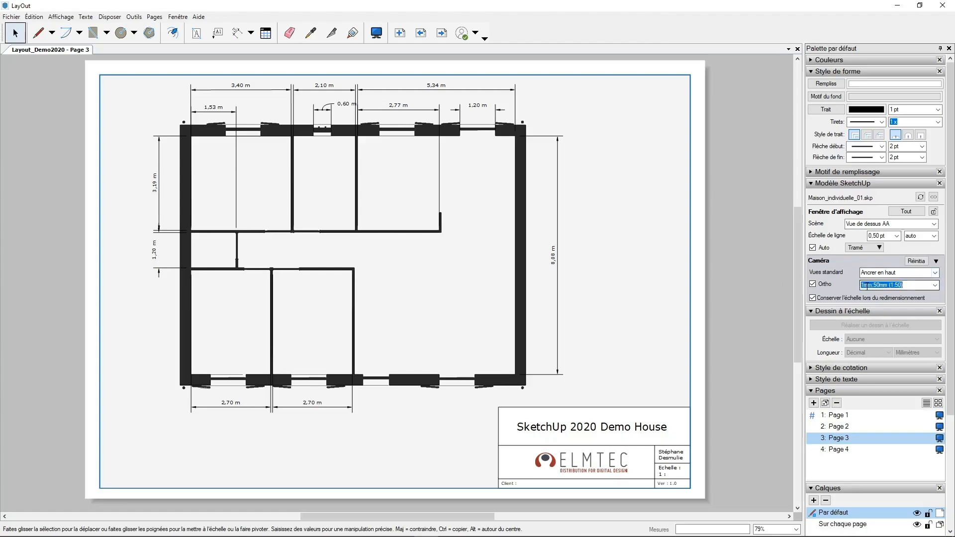
type("1:100")
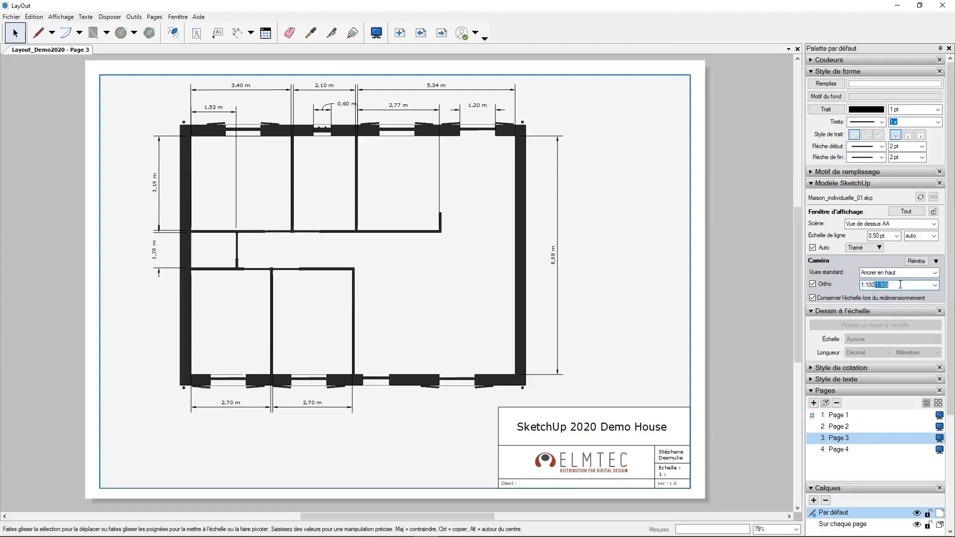
key("Return")
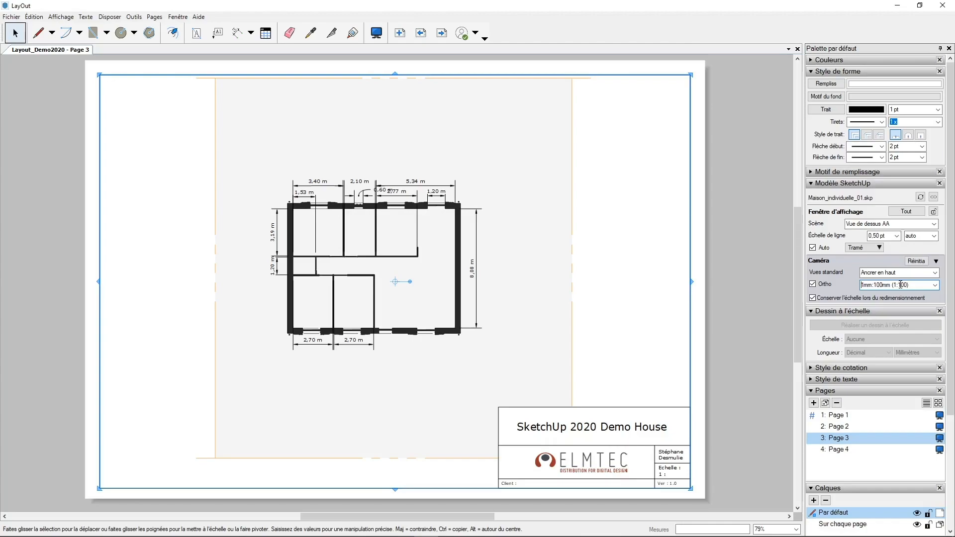
- Set the floor plan viewport's orthographic scale to 1:50 and check the list of preset scales
double_click(879, 284)
left_click_drag(910, 285, 840, 283)
type("1:50")
key("Return")
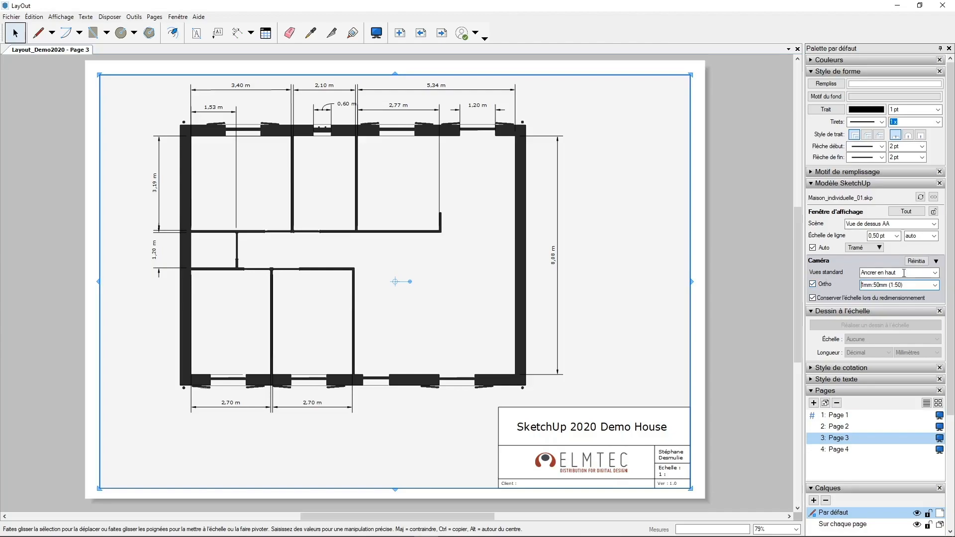
left_click(935, 285)
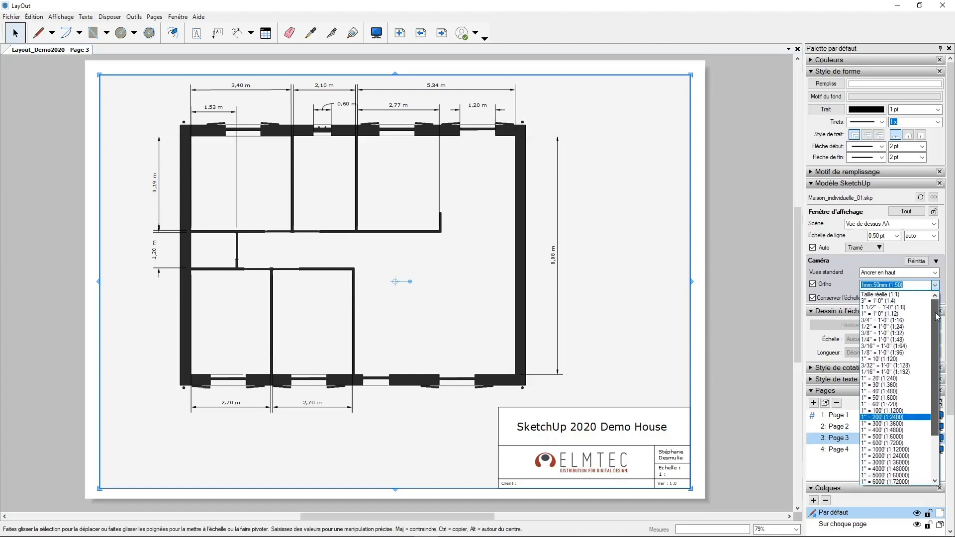
left_click(936, 286)
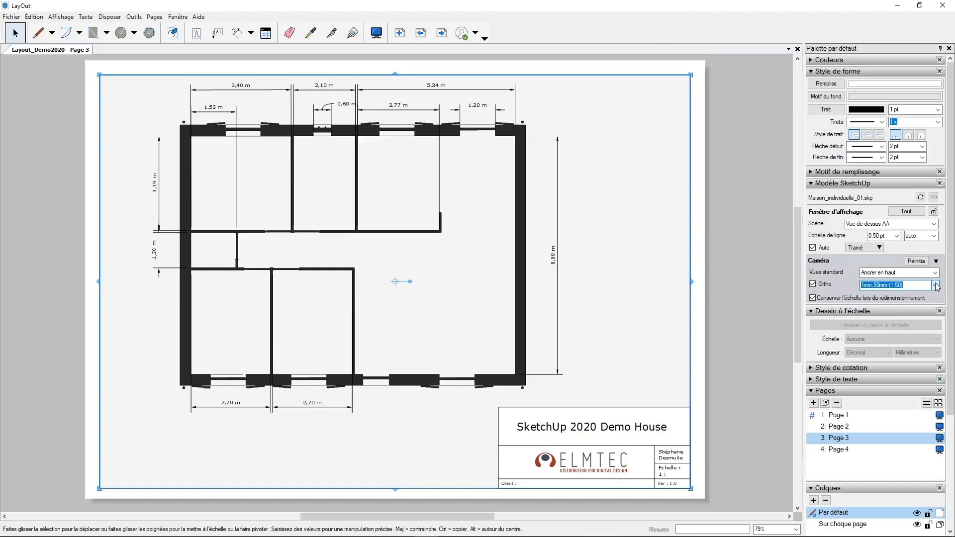